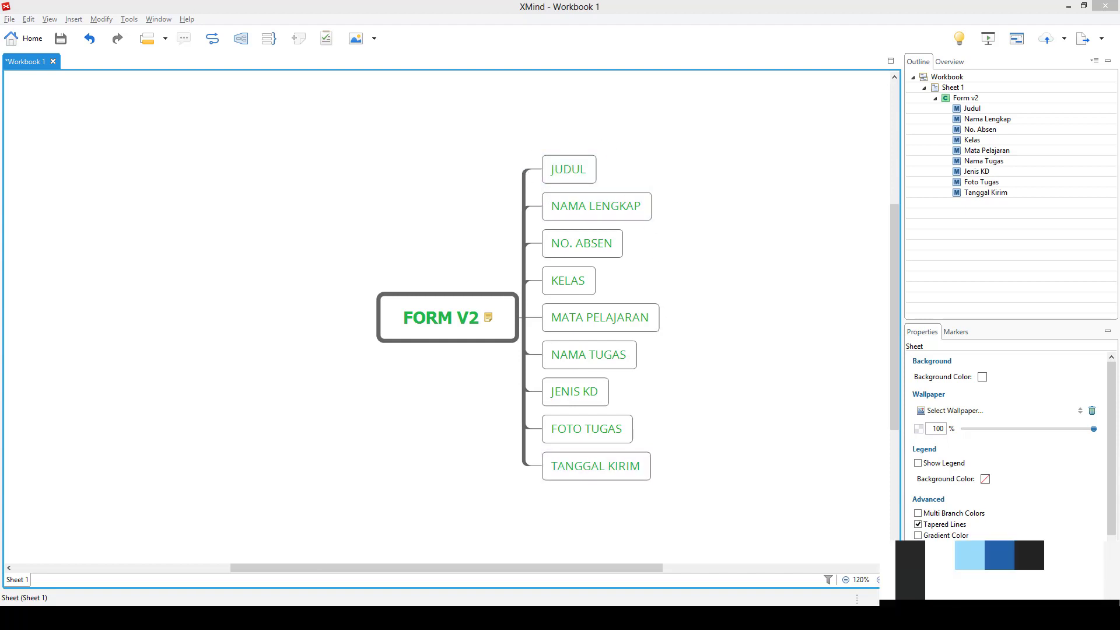
Switch to the app builder in the browser and add a Form (v2) page to the app
{"action": "left_click", "coordinate": [284, 619]}
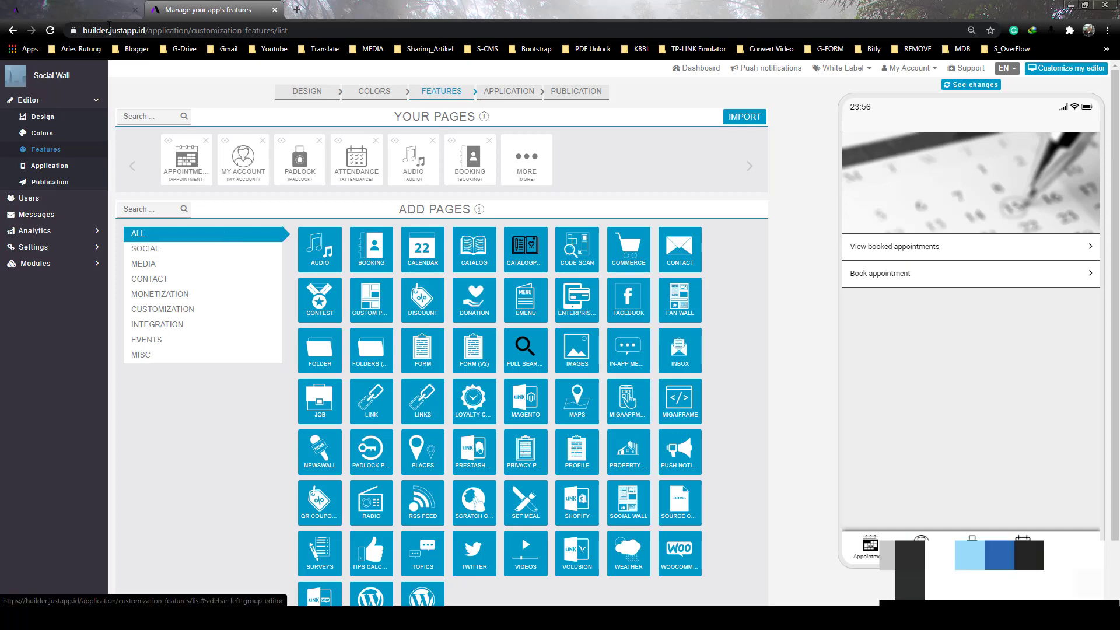
{"action": "left_click", "coordinate": [471, 361]}
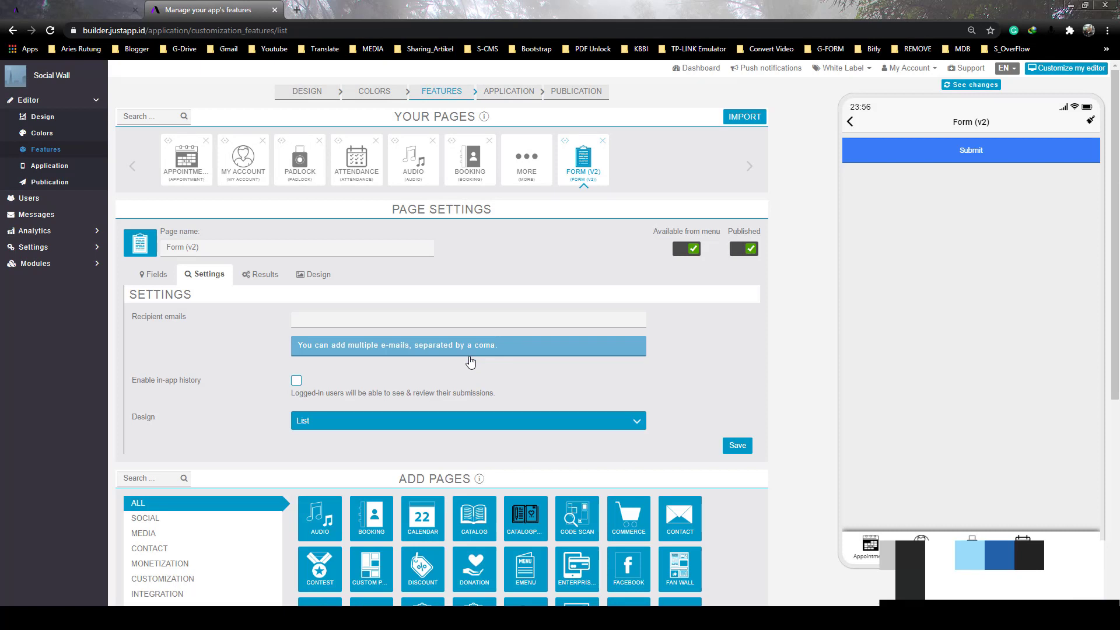
Fill in the form's recipient e-mails with the saved address list, enable in-app history and save the settings
{"action": "left_click", "coordinate": [359, 311]}
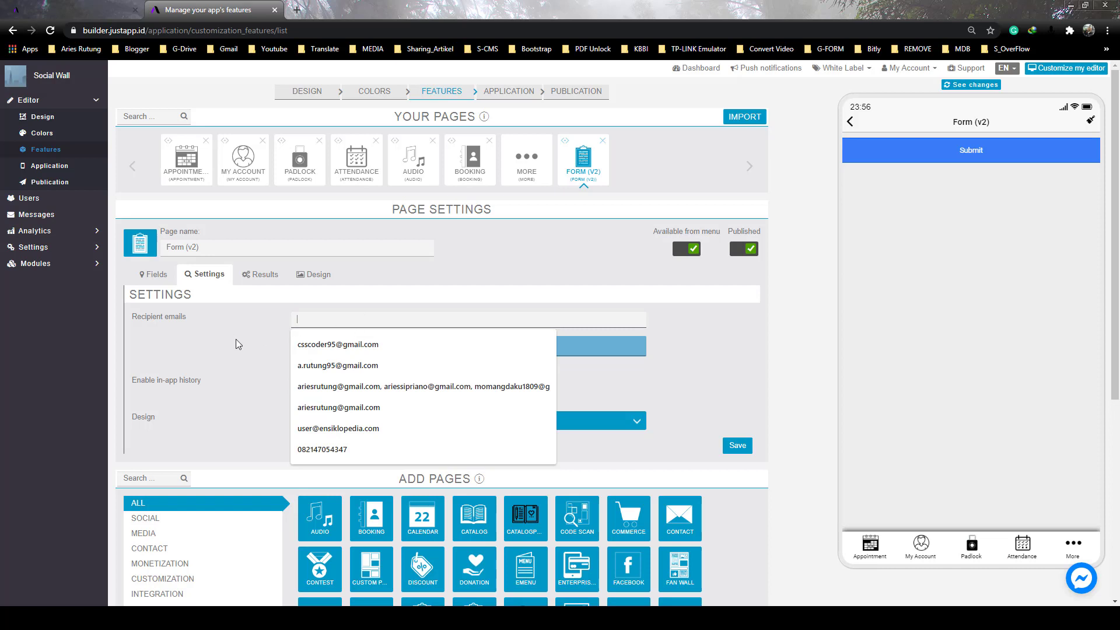
{"action": "left_click", "coordinate": [339, 388]}
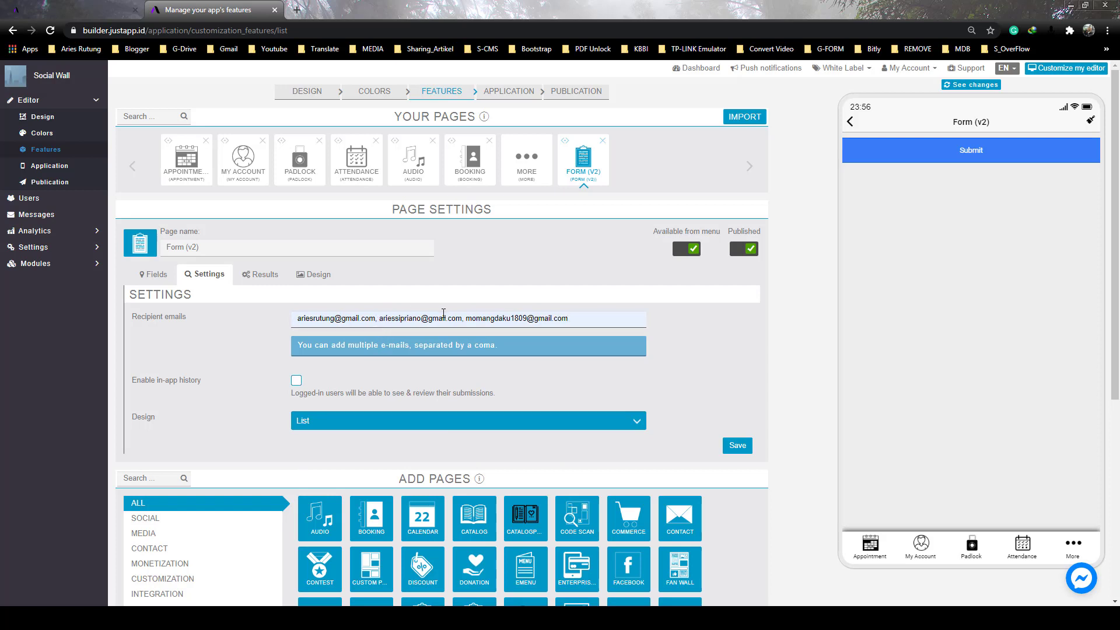
{"action": "left_click", "coordinate": [296, 381]}
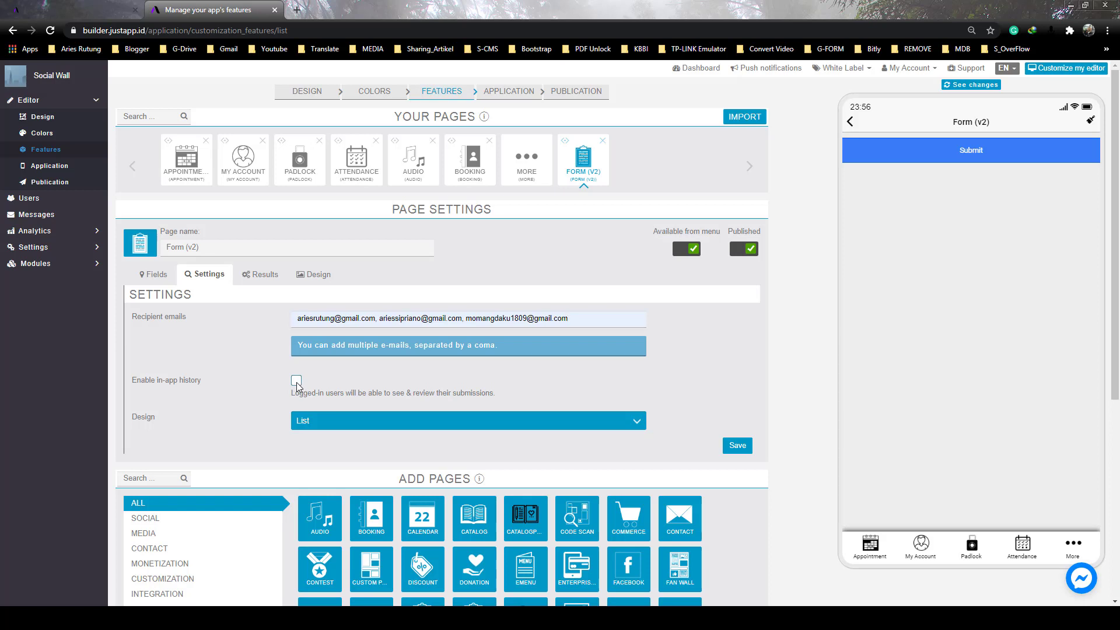
{"action": "left_click", "coordinate": [739, 446]}
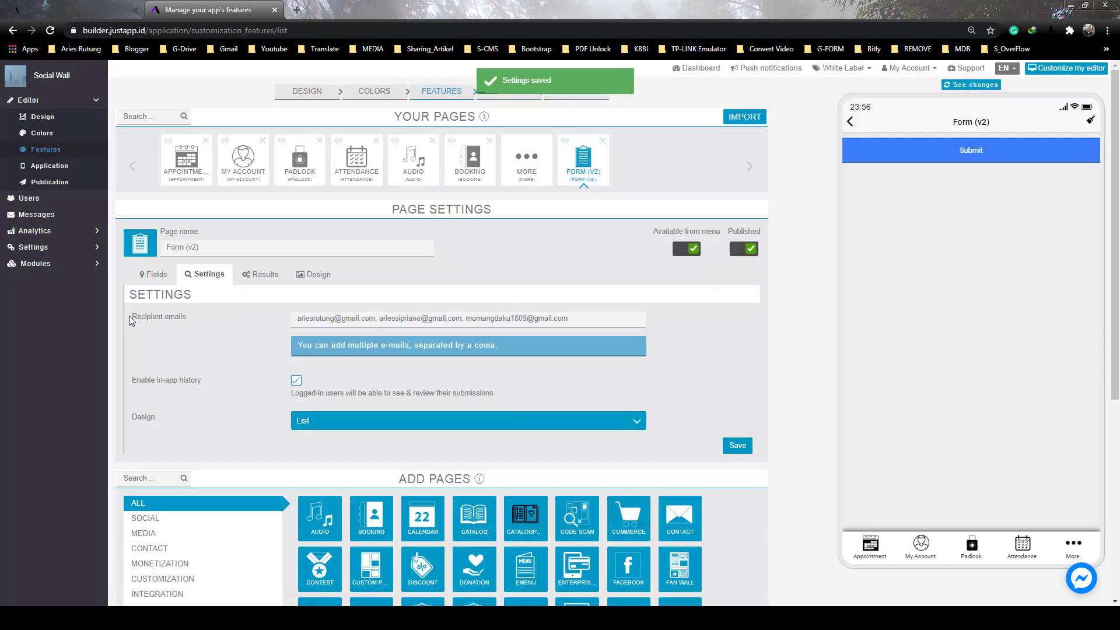
Add a Title (section, divider) field labelled "Kirim Tugas" to the form and save it
{"action": "left_click", "coordinate": [157, 276]}
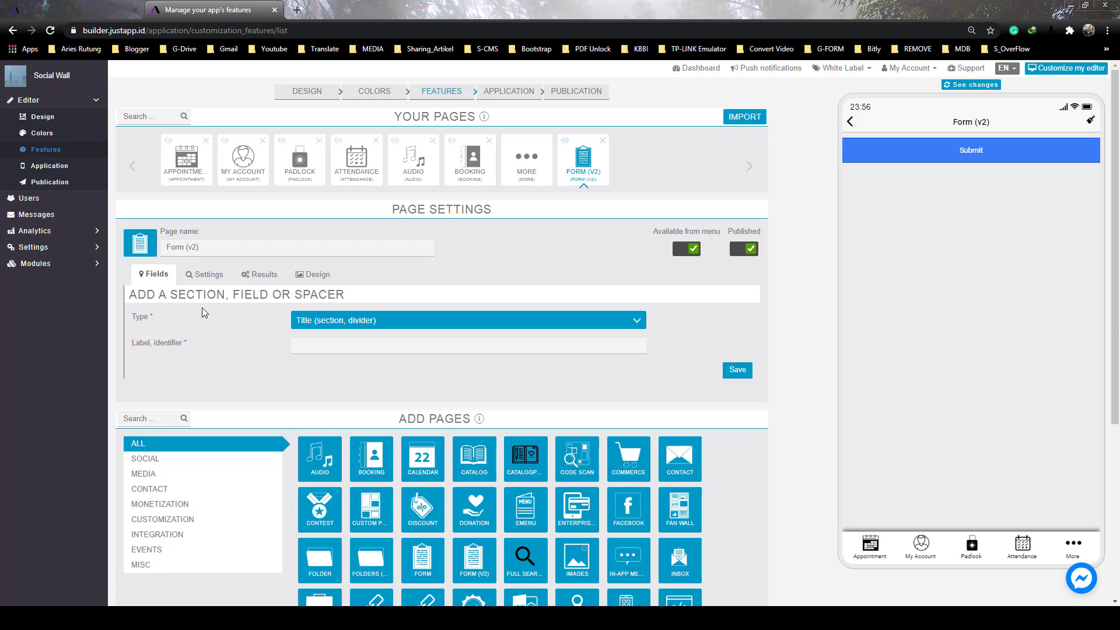
{"action": "key", "text": "alt+Tab"}
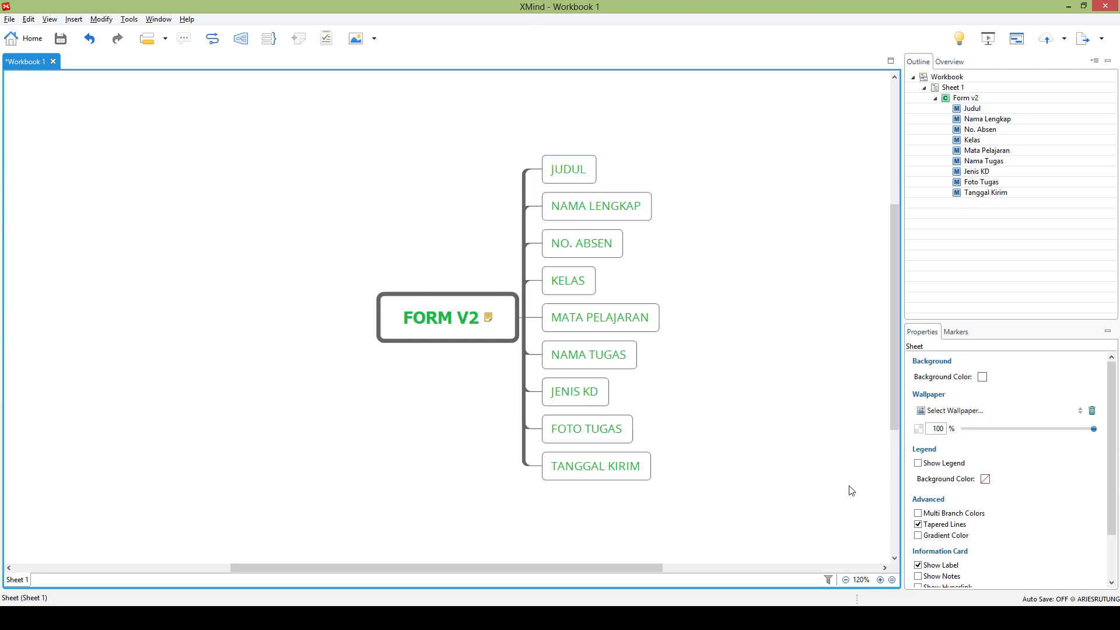
{"action": "key", "text": "alt+Tab"}
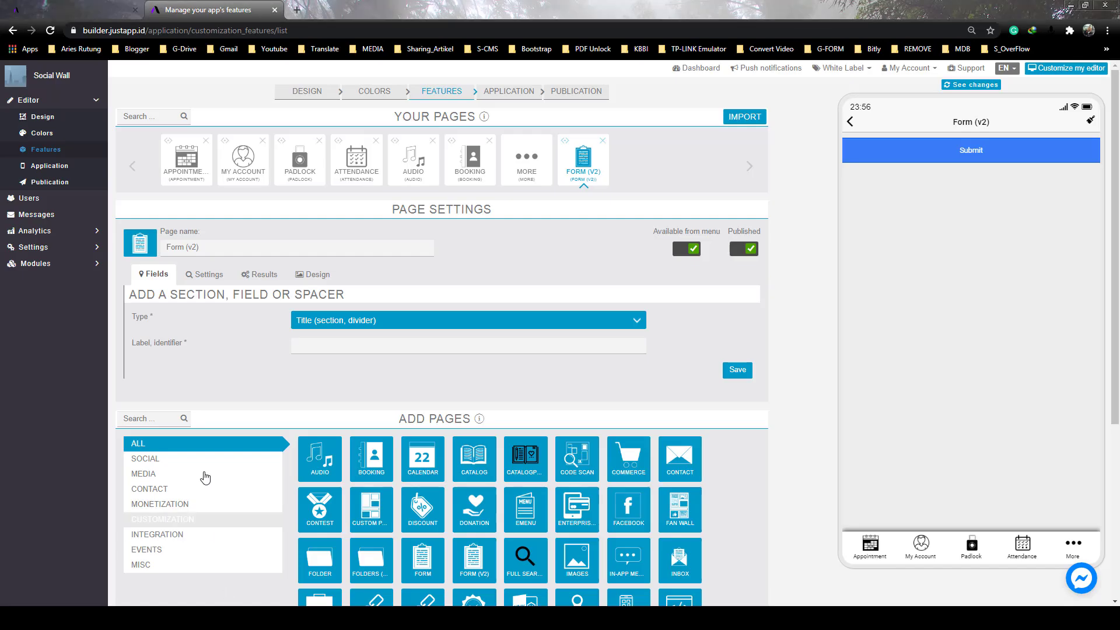
{"action": "left_click", "coordinate": [338, 321]}
{"action": "left_click", "coordinate": [338, 321]}
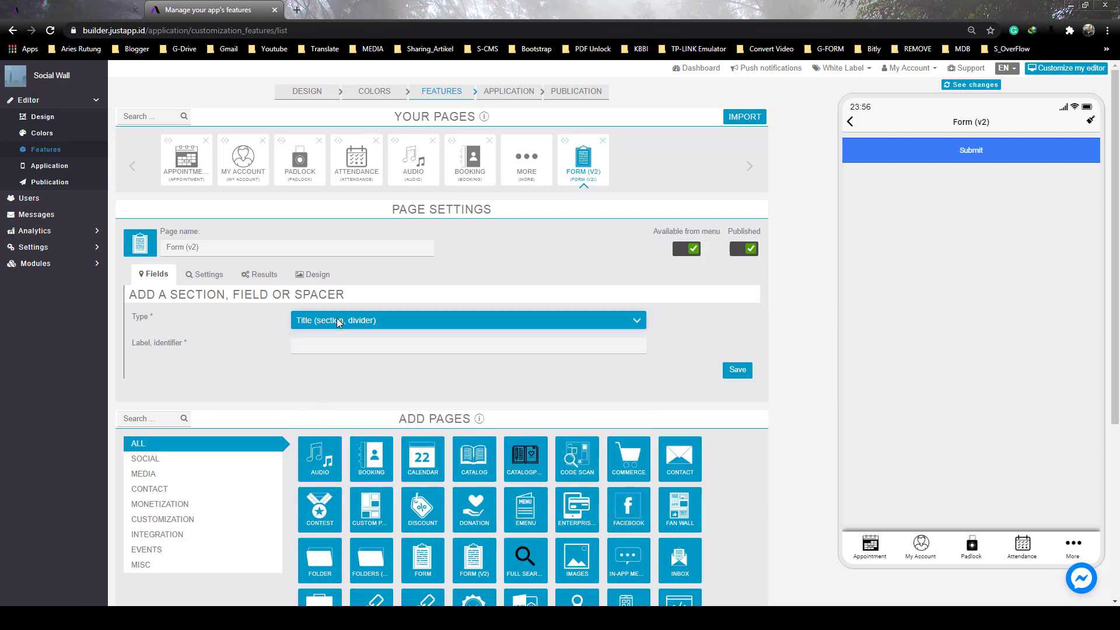
{"action": "left_click", "coordinate": [331, 344]}
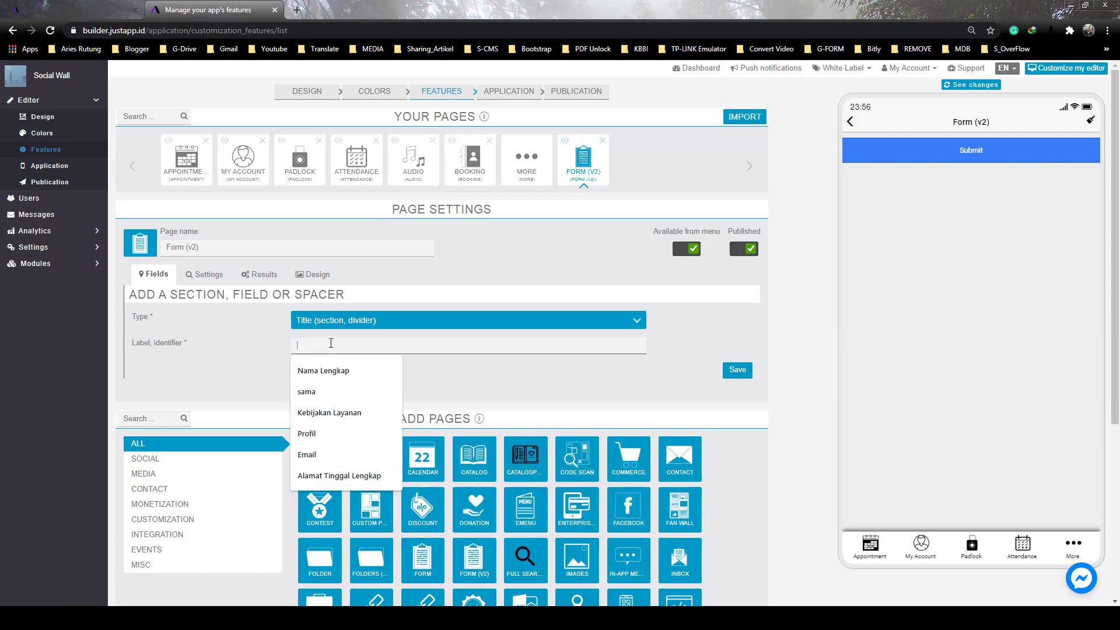
{"action": "key", "text": "Escape"}
{"action": "type", "text": "Kirim"}
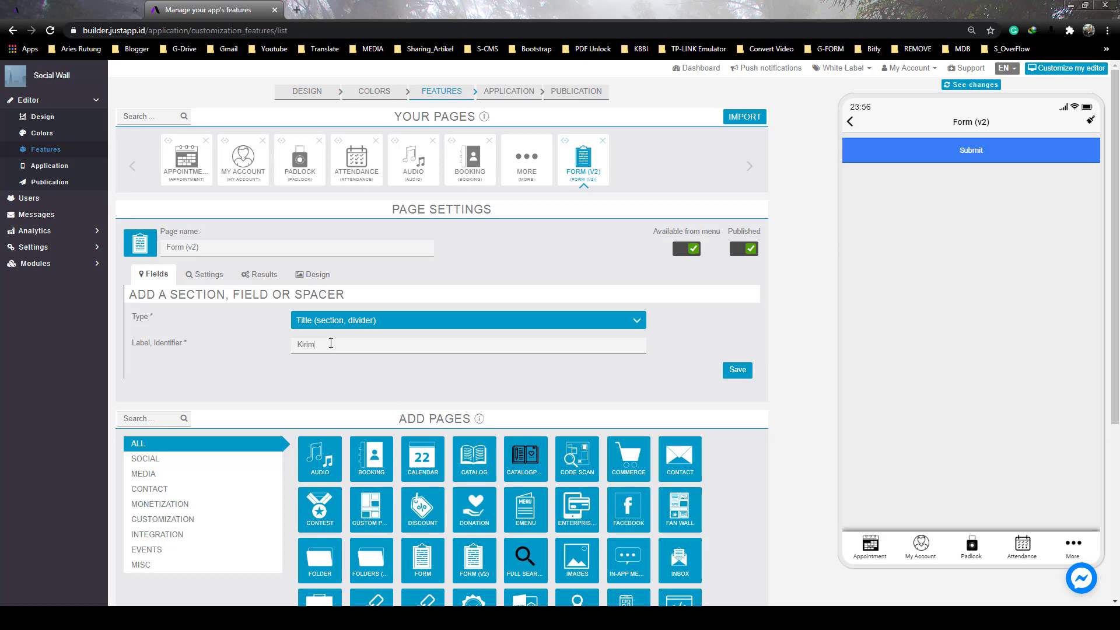
{"action": "type", "text": " Tugas"}
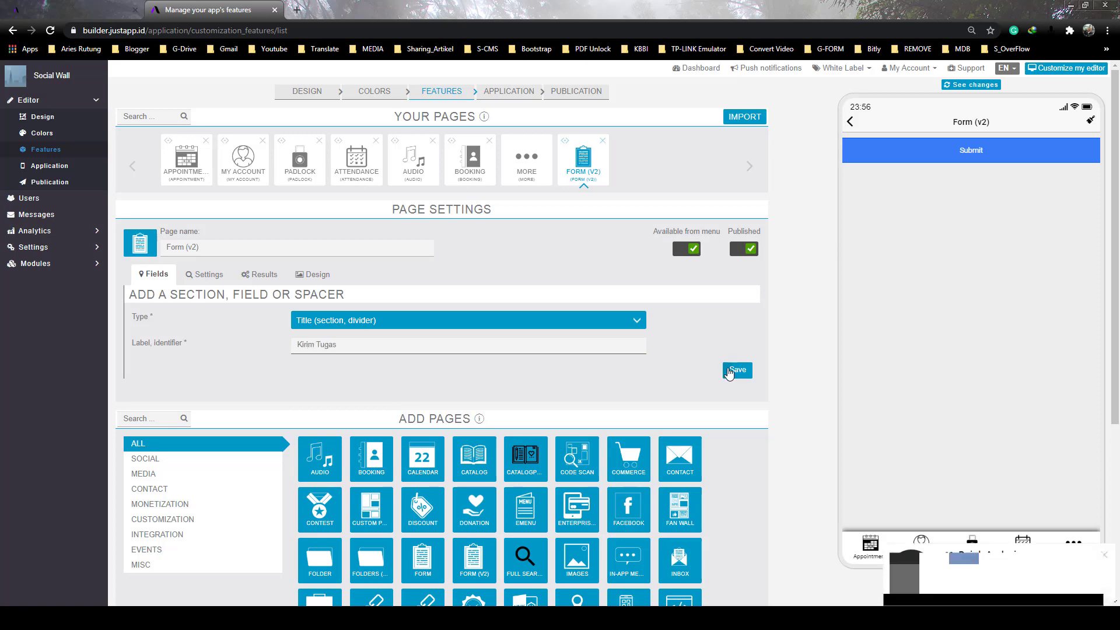
{"action": "left_click", "coordinate": [728, 370]}
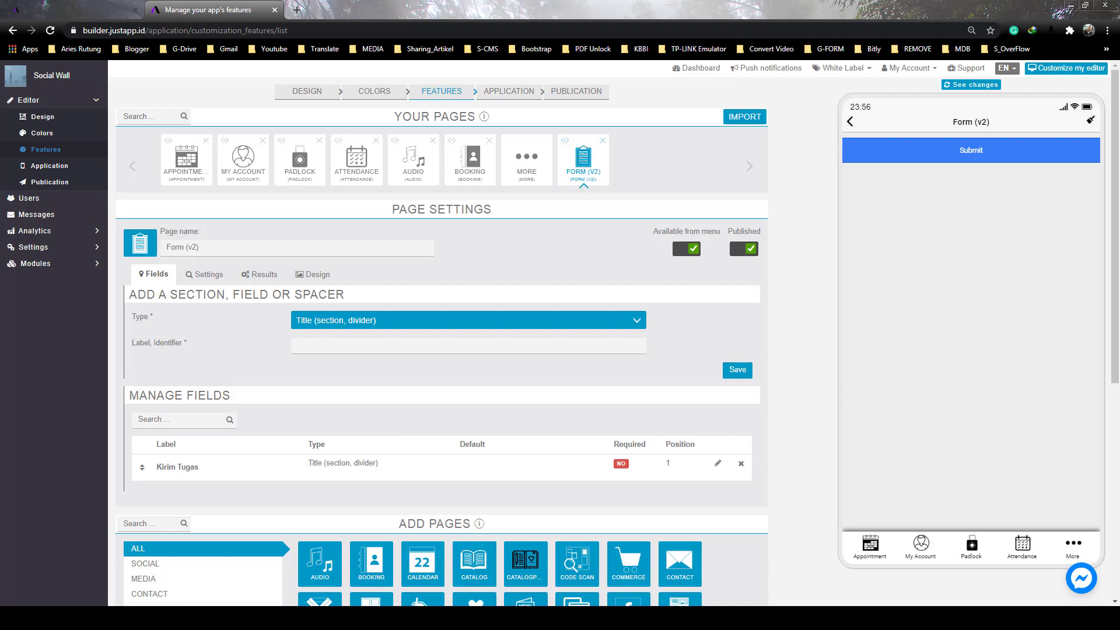
Check the mind map in XMind, then start a Richtext (block) field labelled "Perintah" in the app builder
{"action": "key", "text": "alt+Tab"}
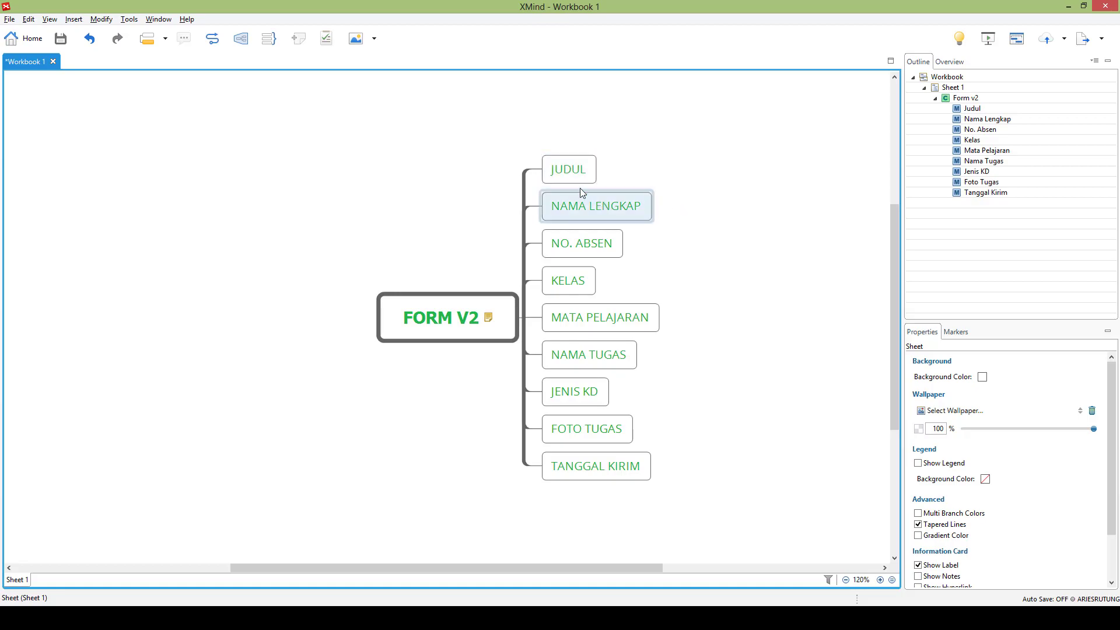
{"action": "key", "text": "alt+Tab"}
{"action": "left_click", "coordinate": [341, 327]}
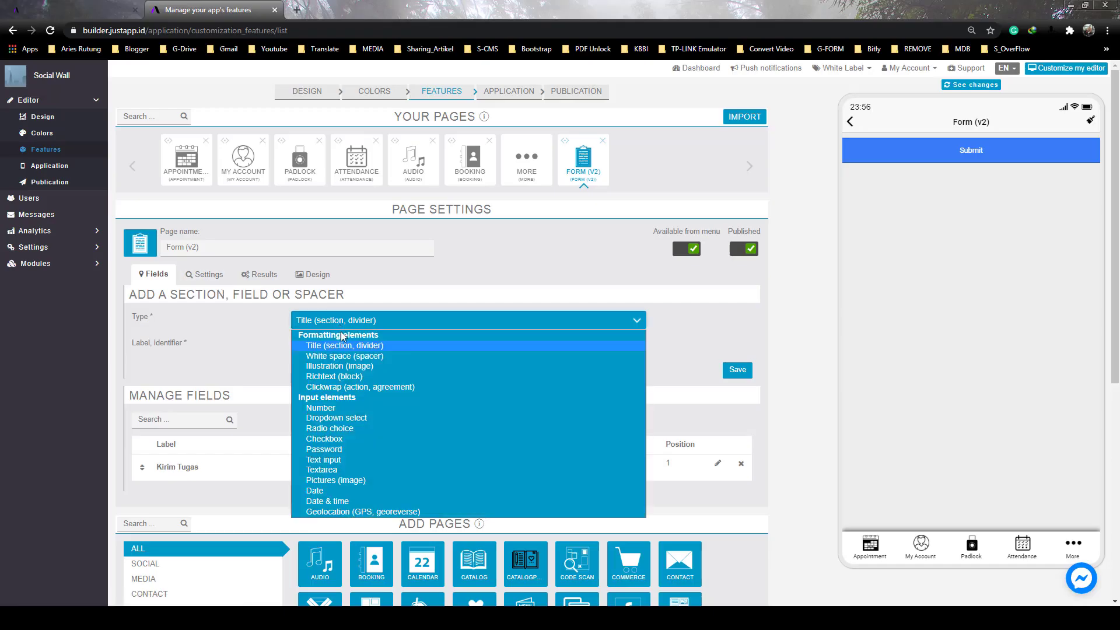
{"action": "left_click", "coordinate": [342, 378]}
{"action": "left_click", "coordinate": [306, 348]}
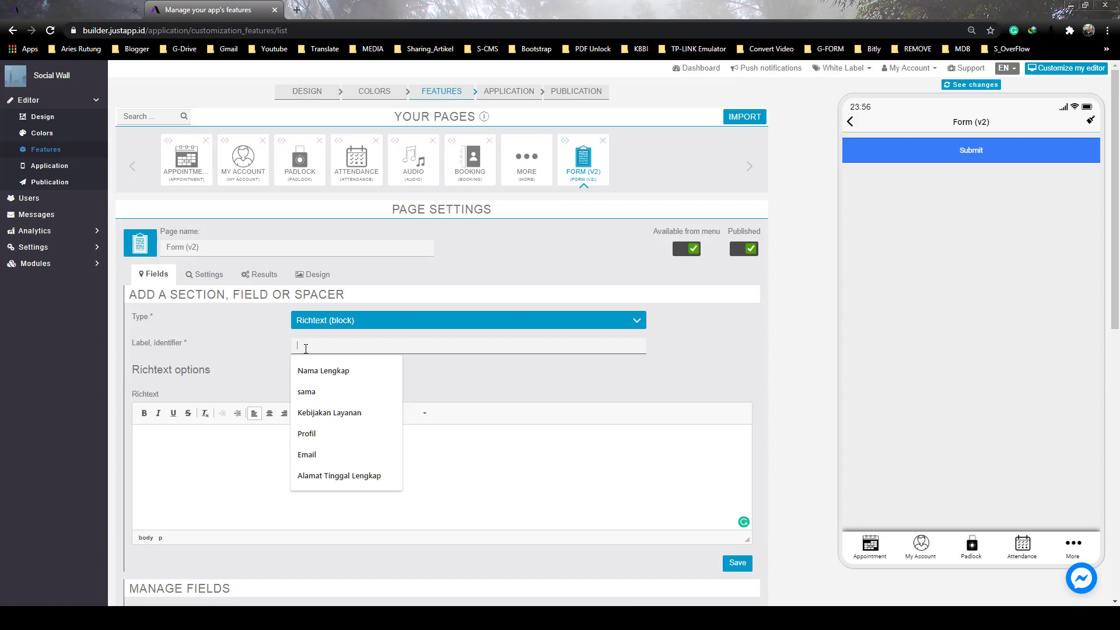
{"action": "type", "text": "Perin"}
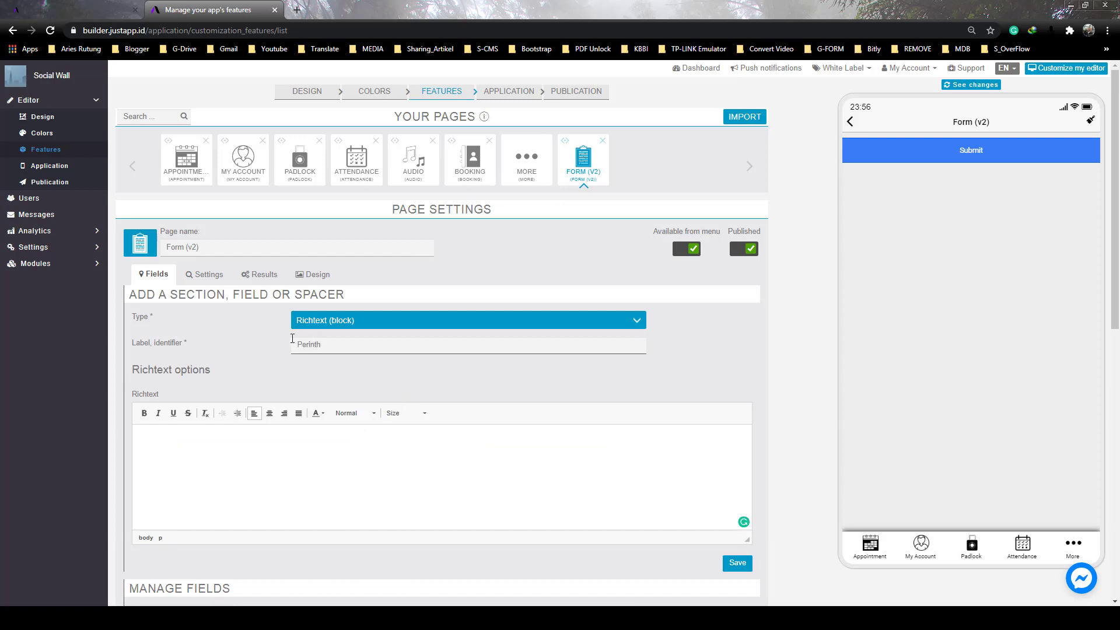
{"action": "type", "text": "tah"}
Enter "Silakan isi data-data yang diminta di bawah ini" as the richtext content, save the field and refresh the app preview
{"action": "left_click", "coordinate": [179, 471]}
{"action": "type", "text": "Sil"}
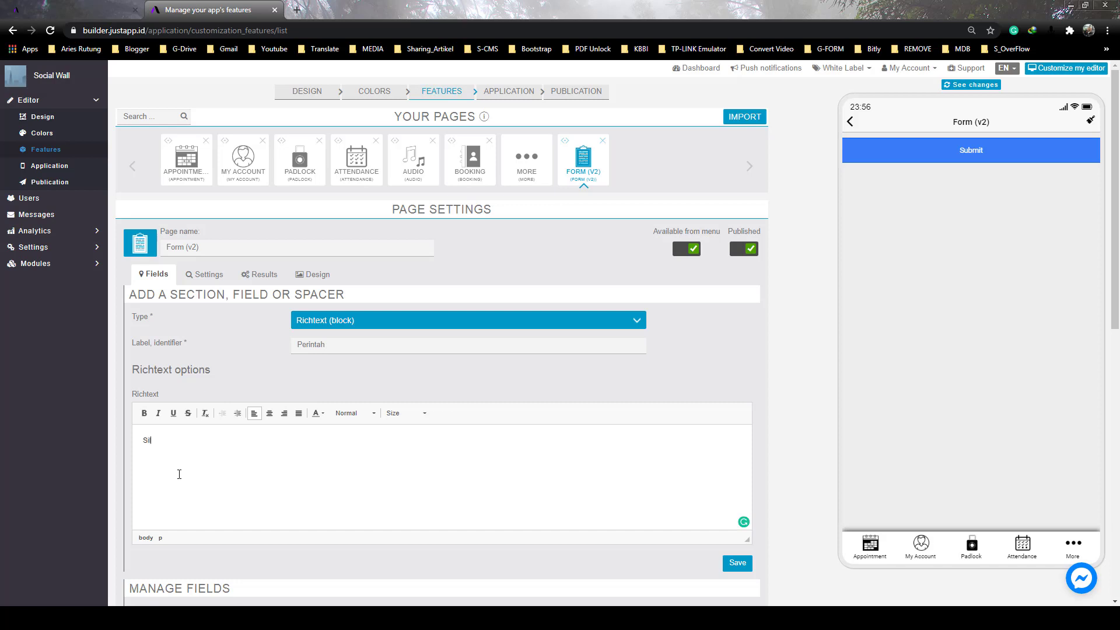
{"action": "type", "text": "akan isi data "}
{"action": "type", "text": "dat"}
{"action": "type", "text": "a yang dim"}
{"action": "type", "text": "inta s"}
{"action": "type", "text": "i bawah ini"}
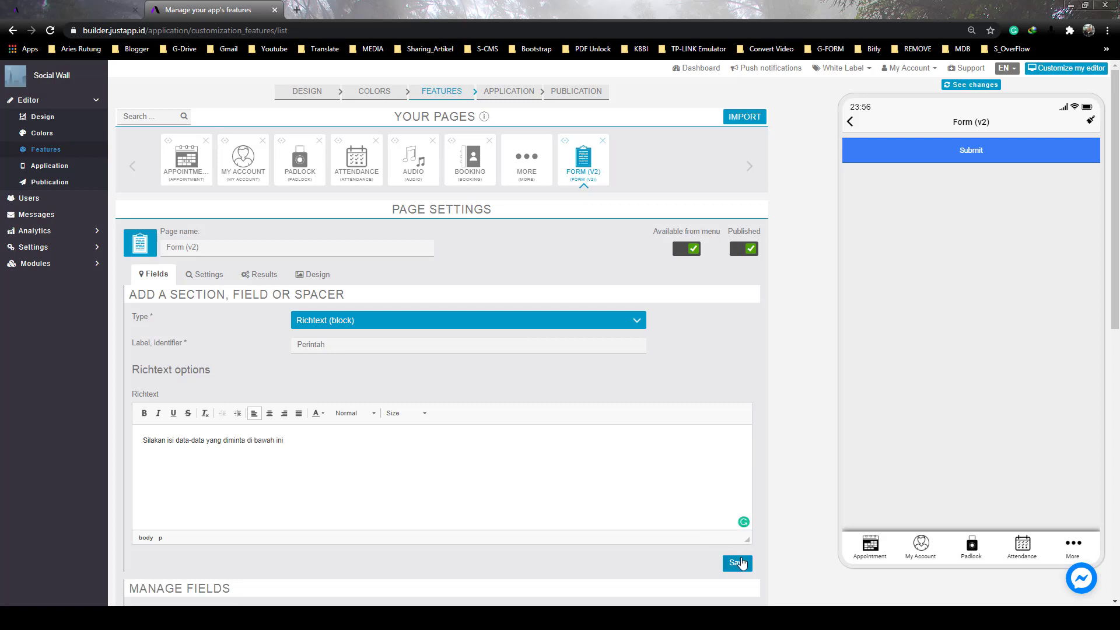
{"action": "left_click", "coordinate": [738, 563]}
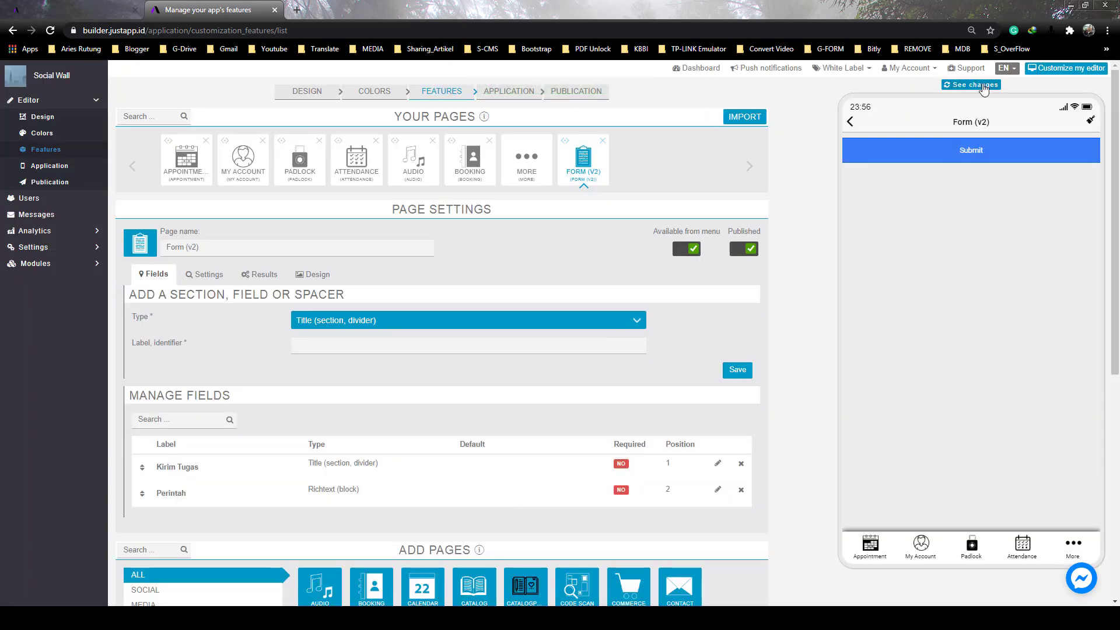
{"action": "left_click", "coordinate": [983, 88]}
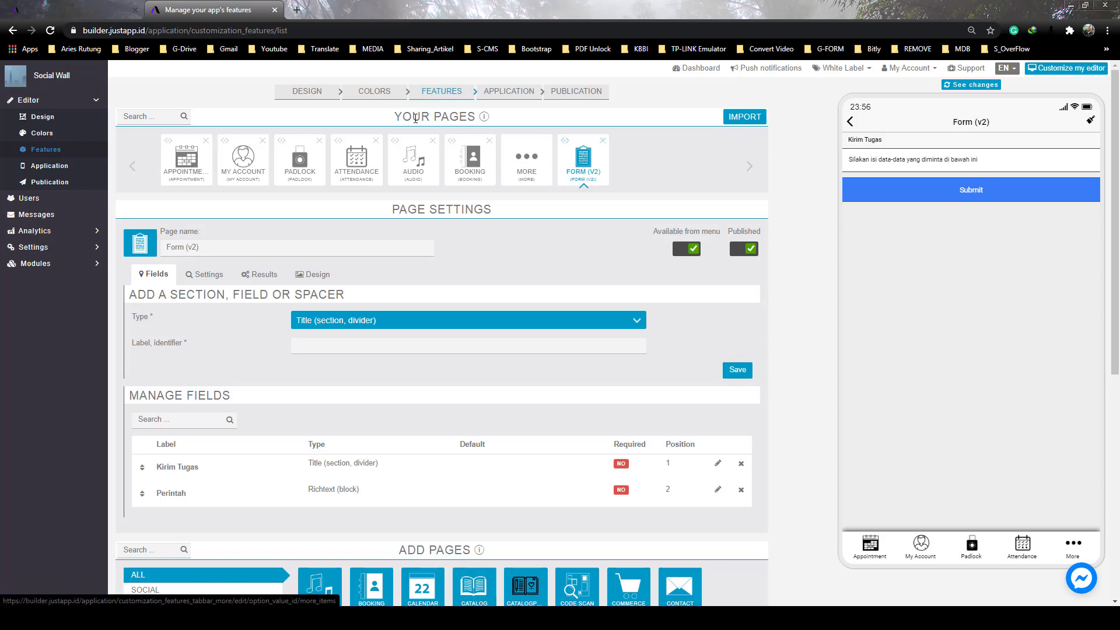
Make the list item border fully transparent in the app's color settings and open Form (v2) in the preview
{"action": "left_click", "coordinate": [364, 97]}
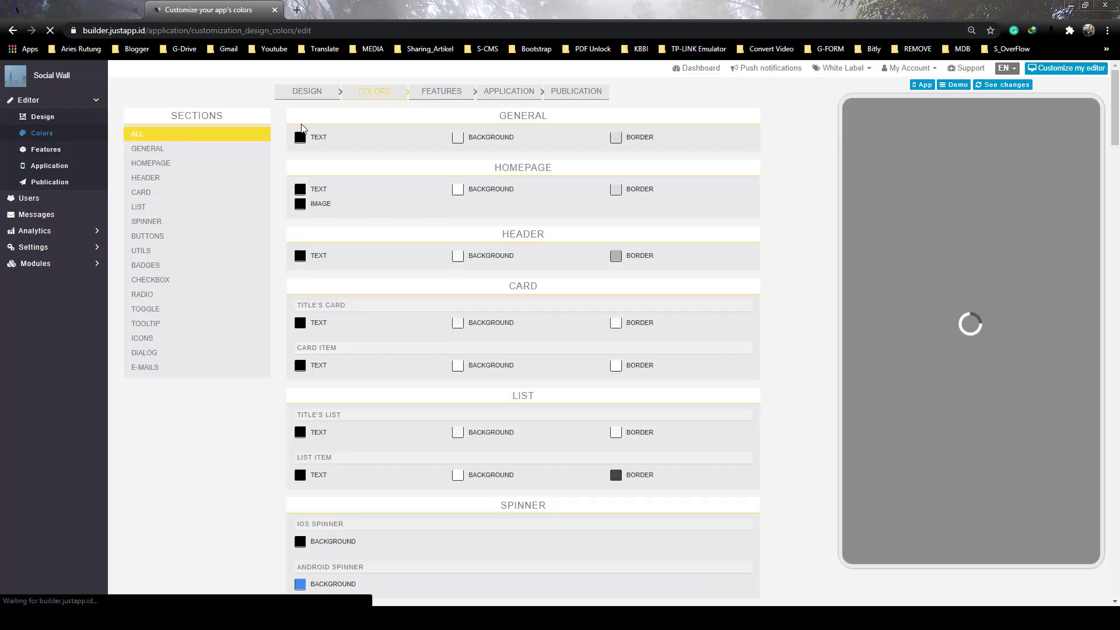
{"action": "left_click", "coordinate": [139, 209]}
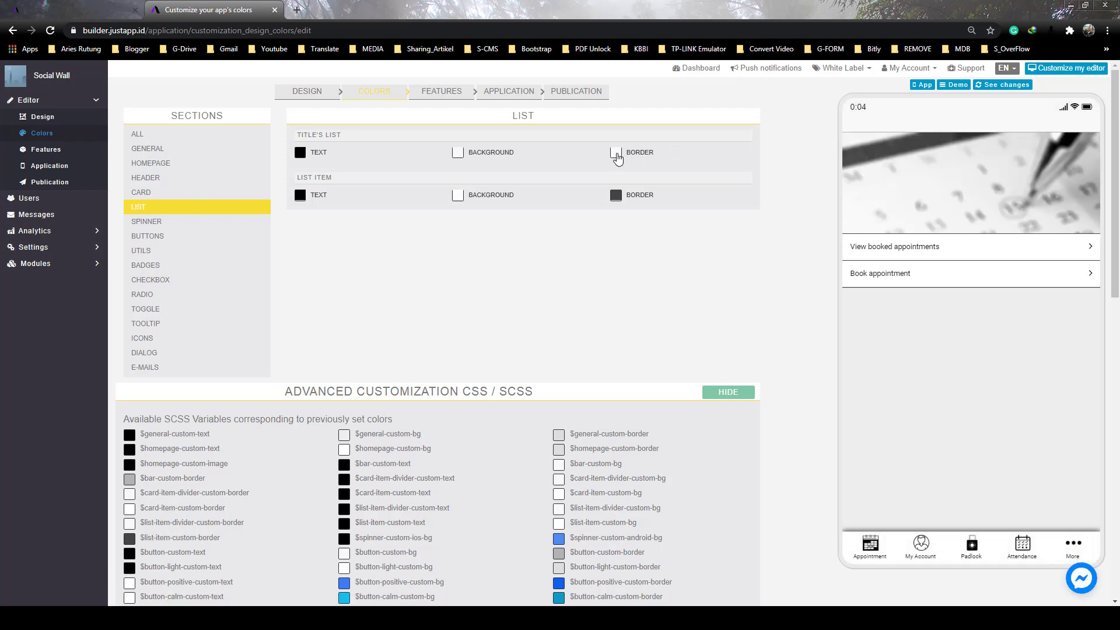
{"action": "left_click", "coordinate": [617, 198]}
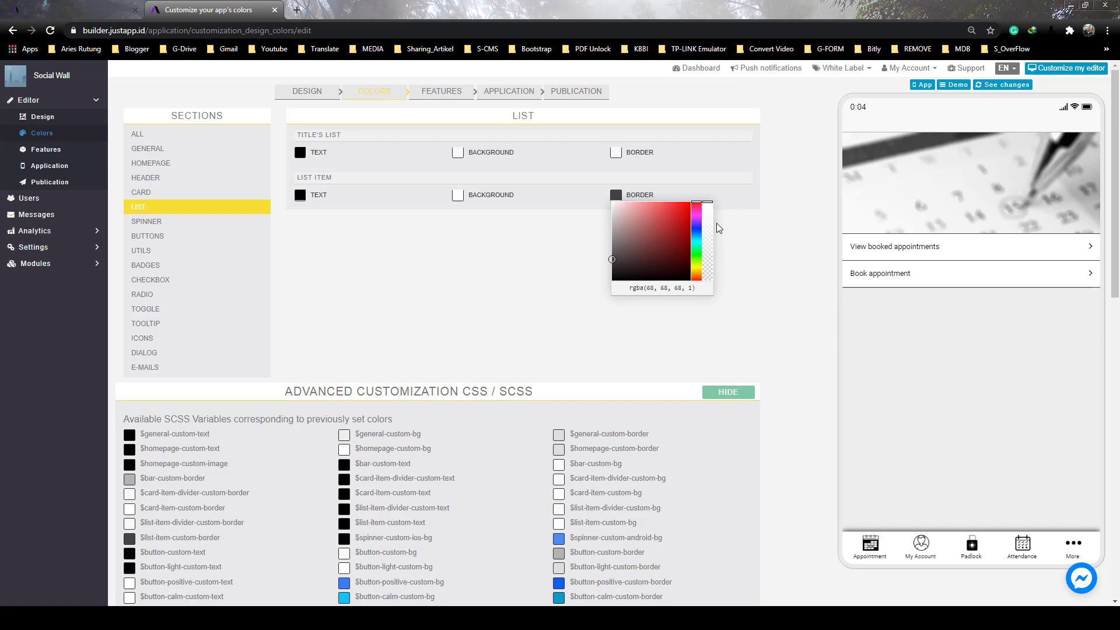
{"action": "left_click_drag", "start_coordinate": [706, 229], "coordinate": [707, 281]}
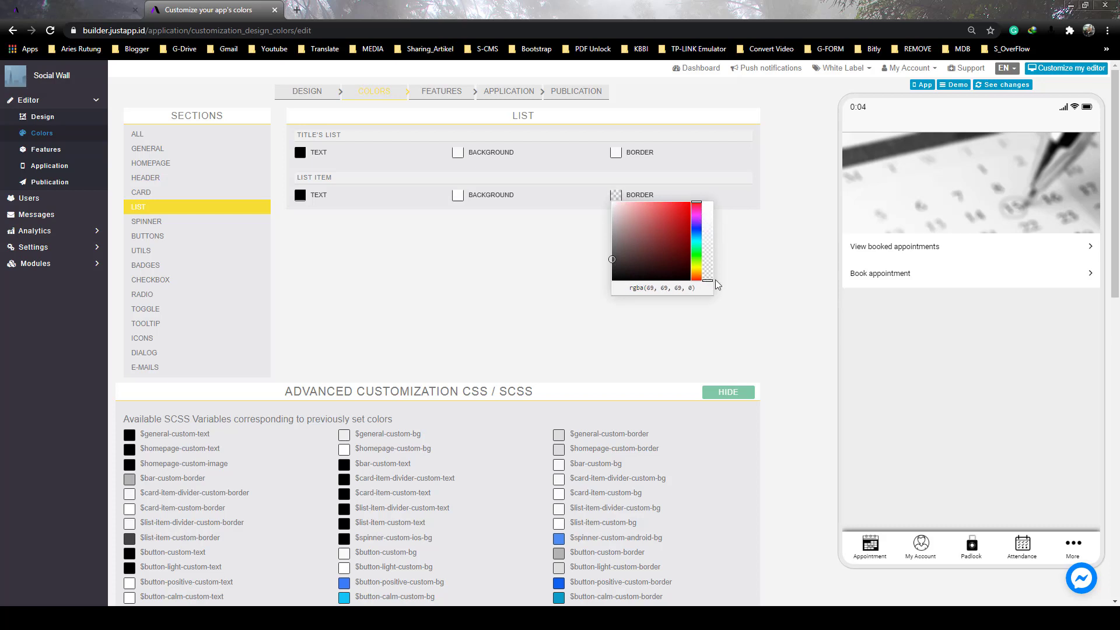
{"action": "left_click", "coordinate": [1061, 548]}
{"action": "left_click", "coordinate": [900, 302]}
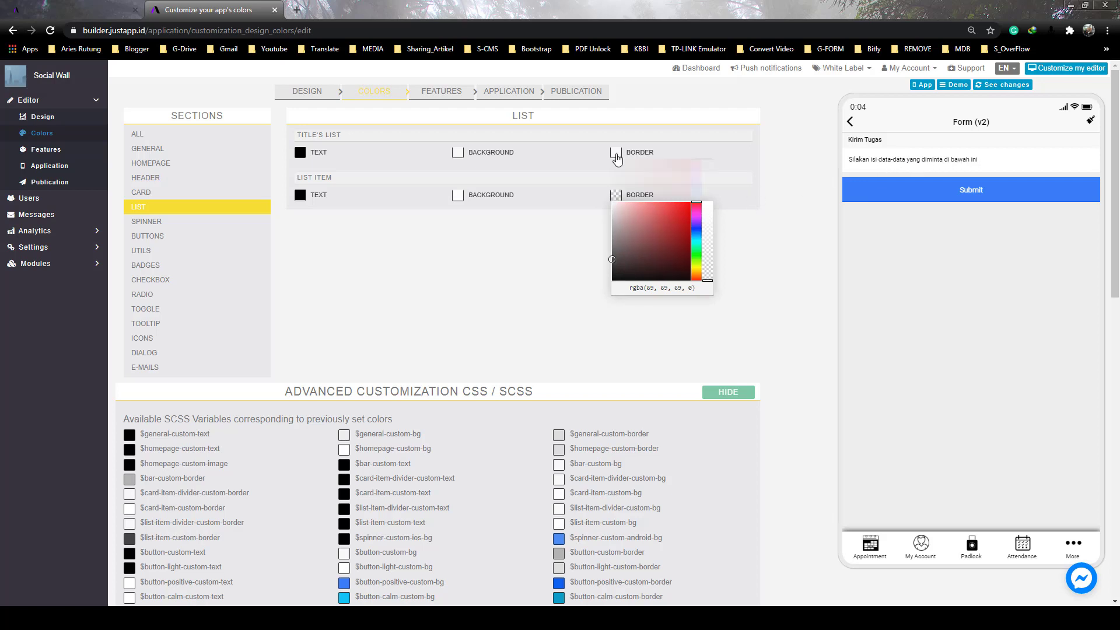
Make the border of the list titles fully transparent
{"action": "left_click", "coordinate": [616, 153]}
{"action": "left_click_drag", "start_coordinate": [709, 169], "coordinate": [750, 248]}
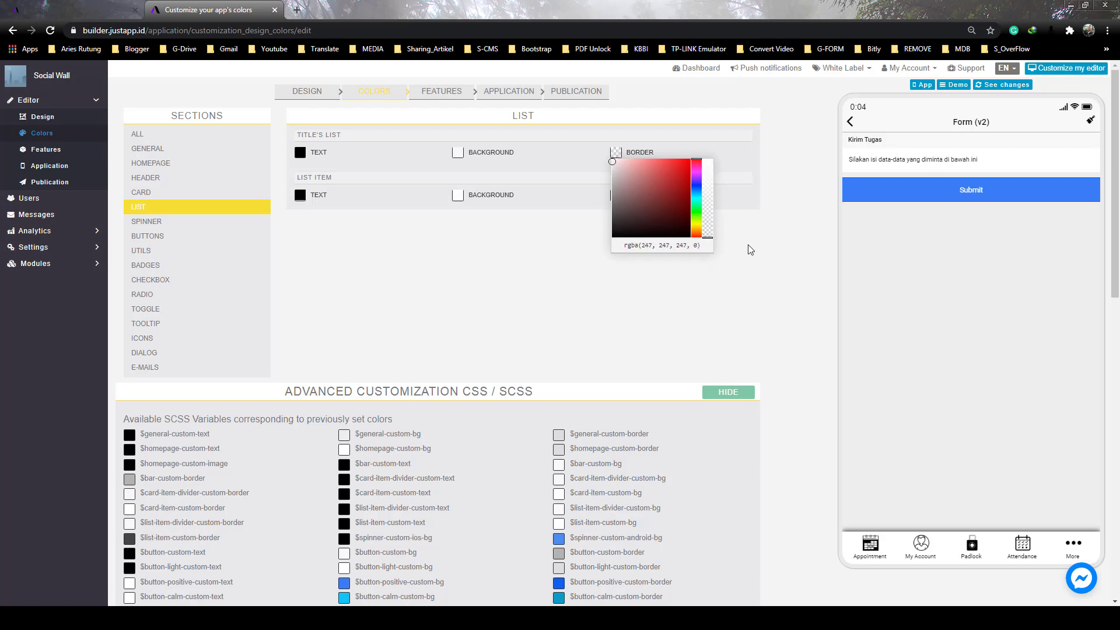
{"action": "left_click", "coordinate": [753, 248]}
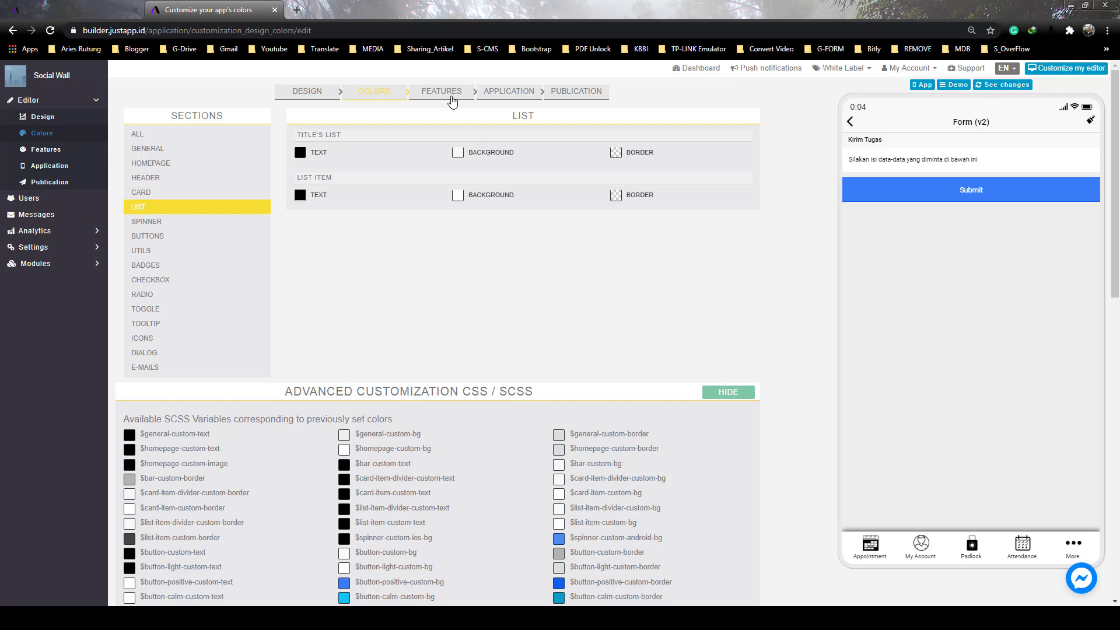
Open the Form (v2) page's field settings, check the planned fields in the XMind mind map and return to the app builder
{"action": "left_click", "coordinate": [448, 95]}
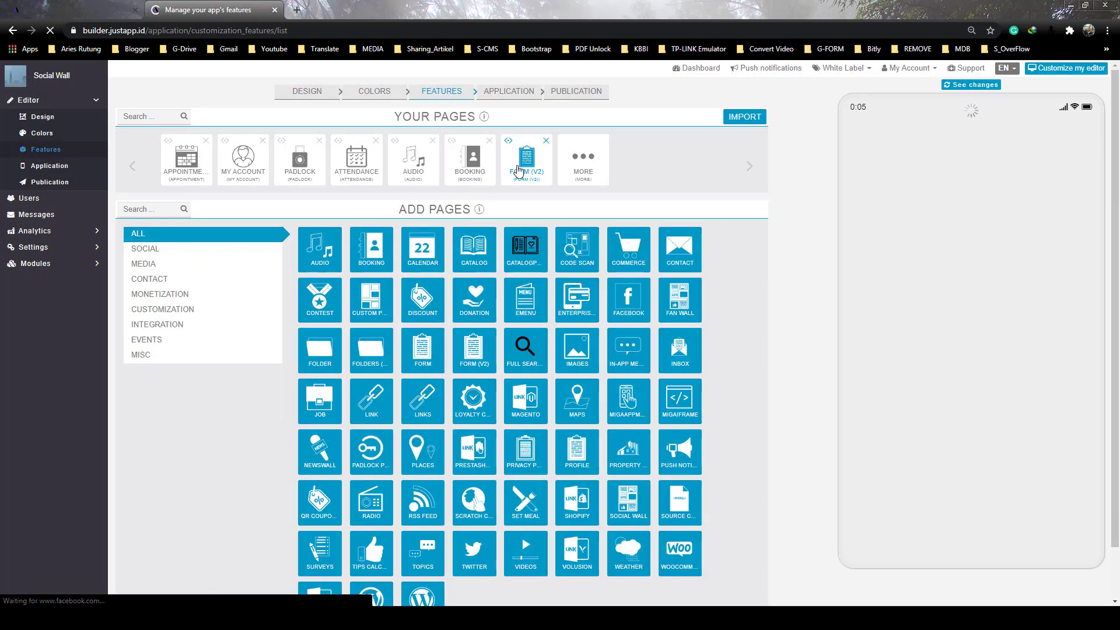
{"action": "left_click", "coordinate": [518, 170]}
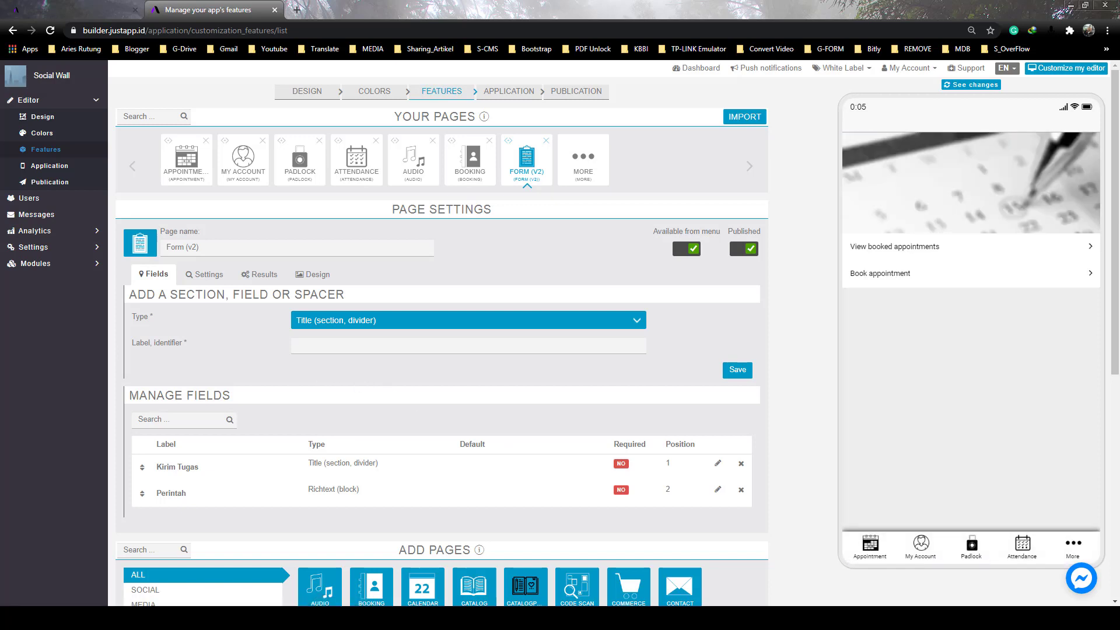
{"action": "left_click", "coordinate": [886, 617]}
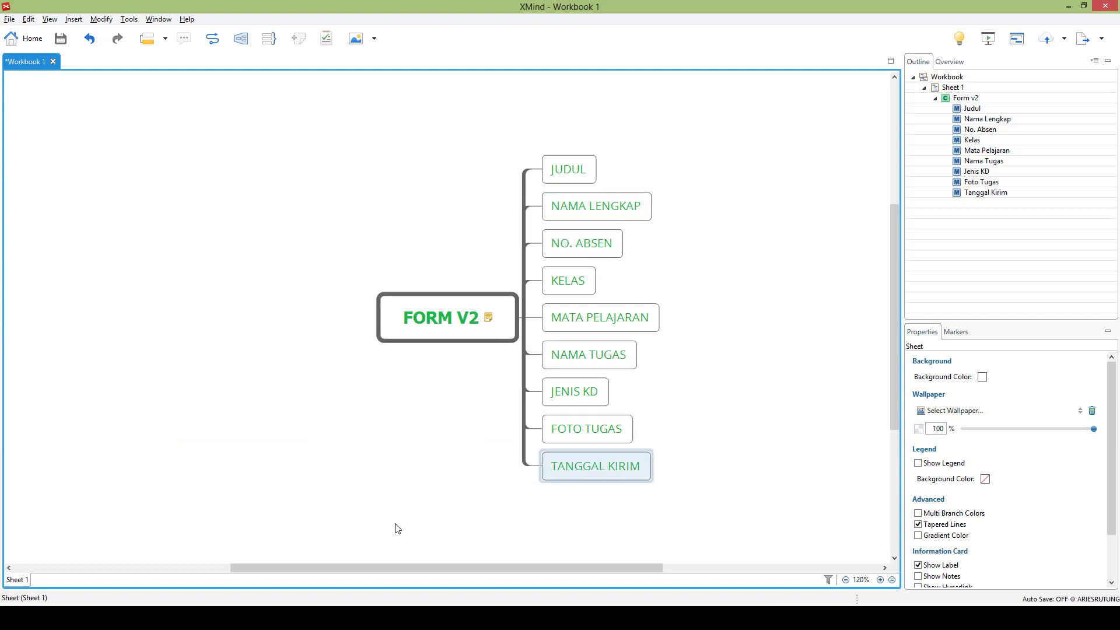
{"action": "left_click", "coordinate": [233, 617]}
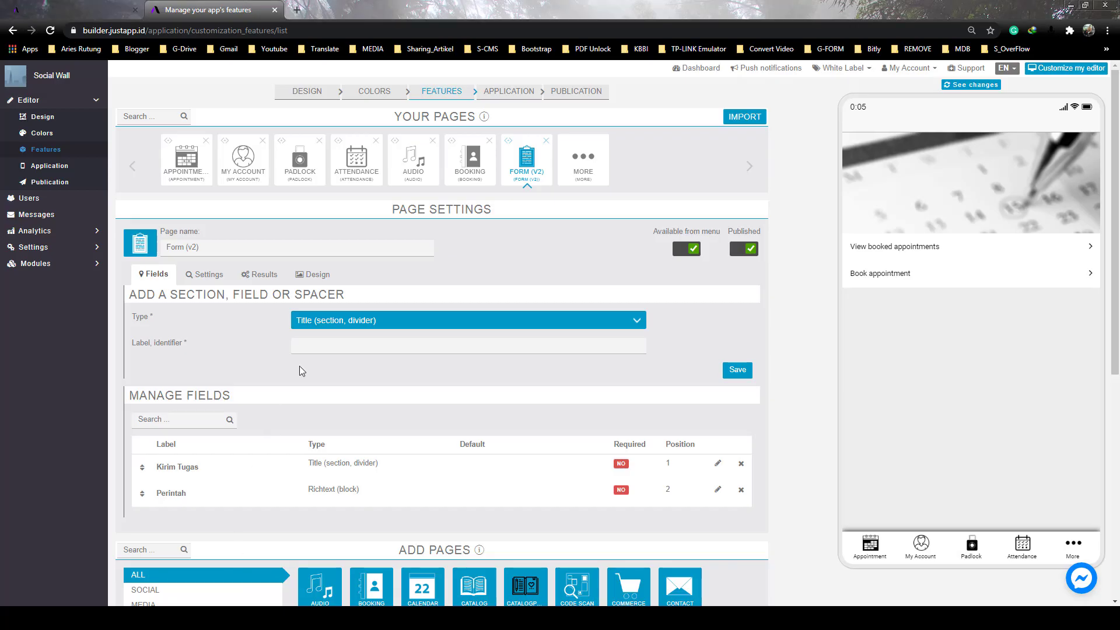
Add a required Text input field labelled "Nama Lengkap" to the form and save it
{"action": "left_click", "coordinate": [364, 320]}
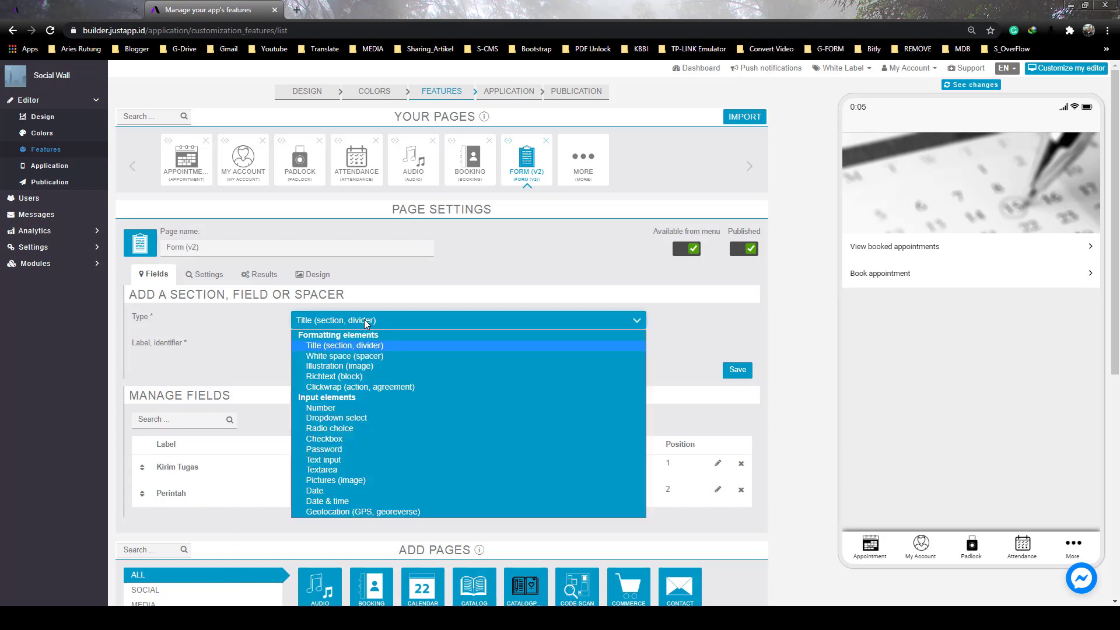
{"action": "left_click", "coordinate": [342, 463]}
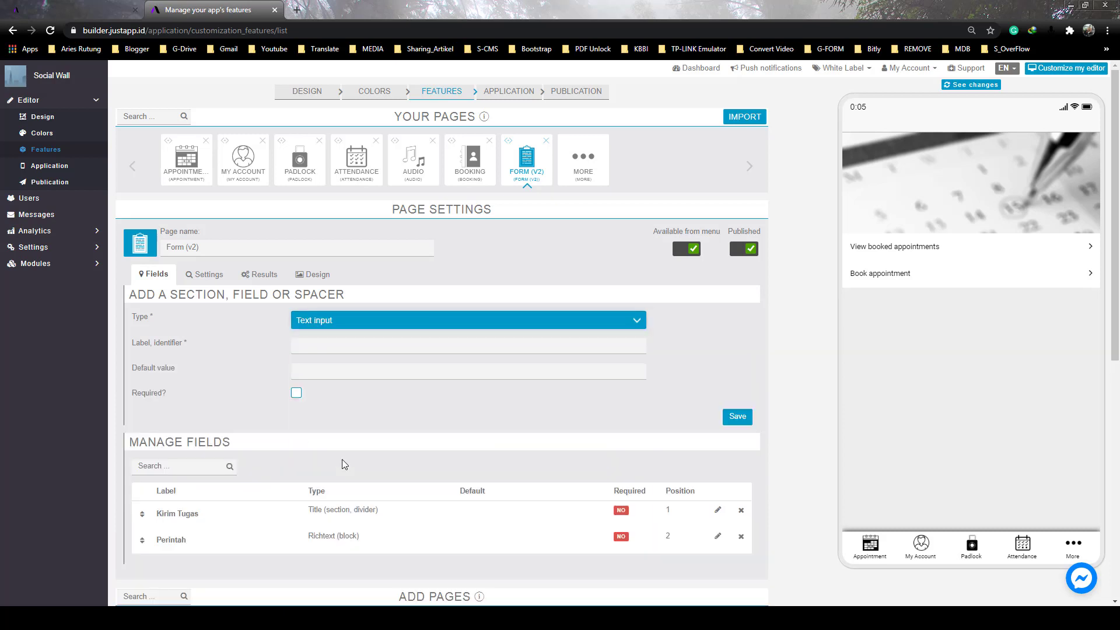
{"action": "left_click", "coordinate": [332, 346]}
{"action": "left_click", "coordinate": [321, 370]}
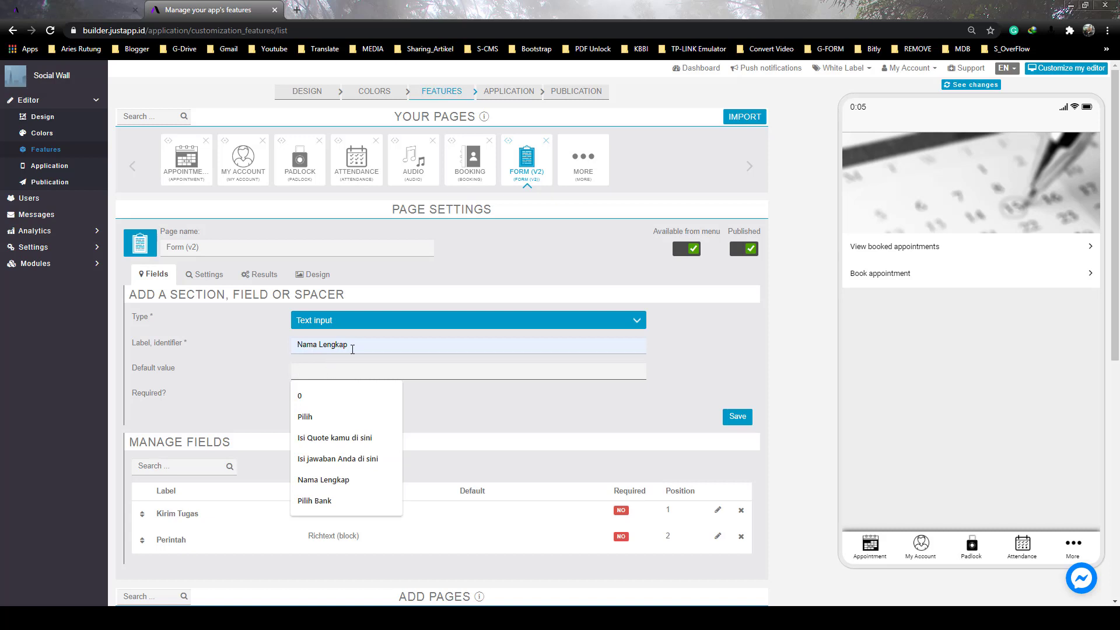
{"action": "left_click", "coordinate": [236, 381]}
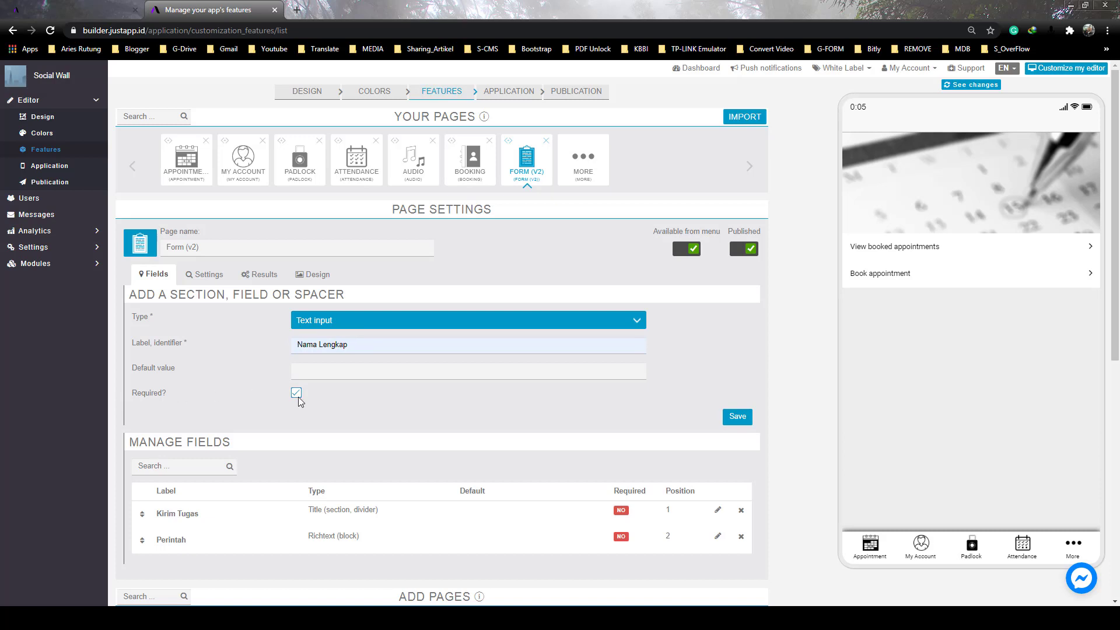
{"action": "left_click", "coordinate": [739, 417]}
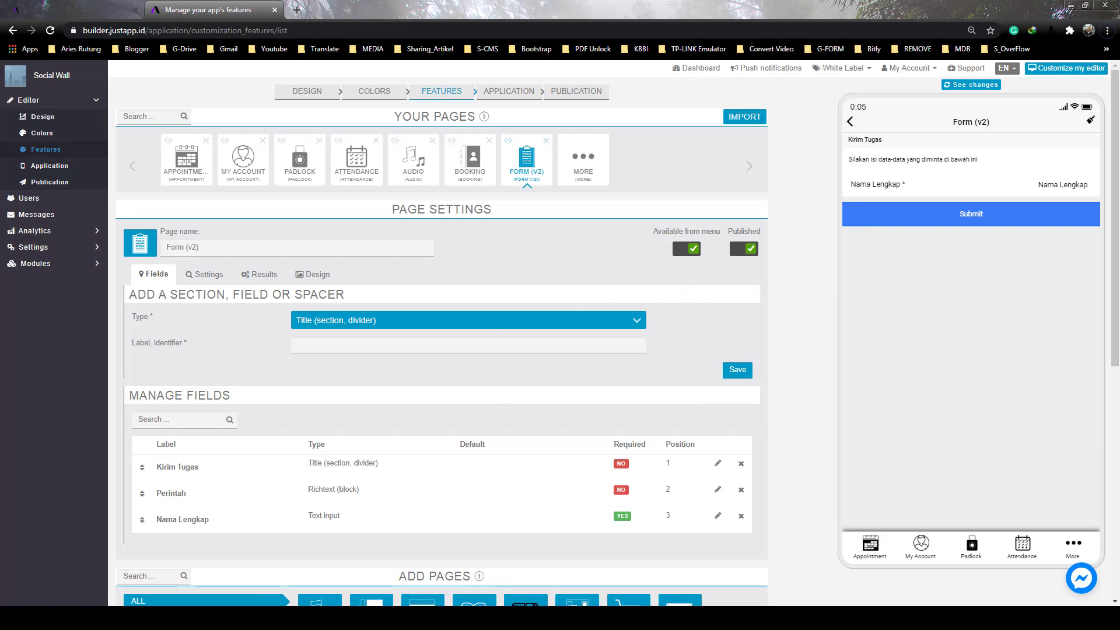
Check the mind map in XMind, then start a Number field labelled "No. Absen" with minimum 0 and maximum 50 in the app builder
{"action": "left_click", "coordinate": [828, 619]}
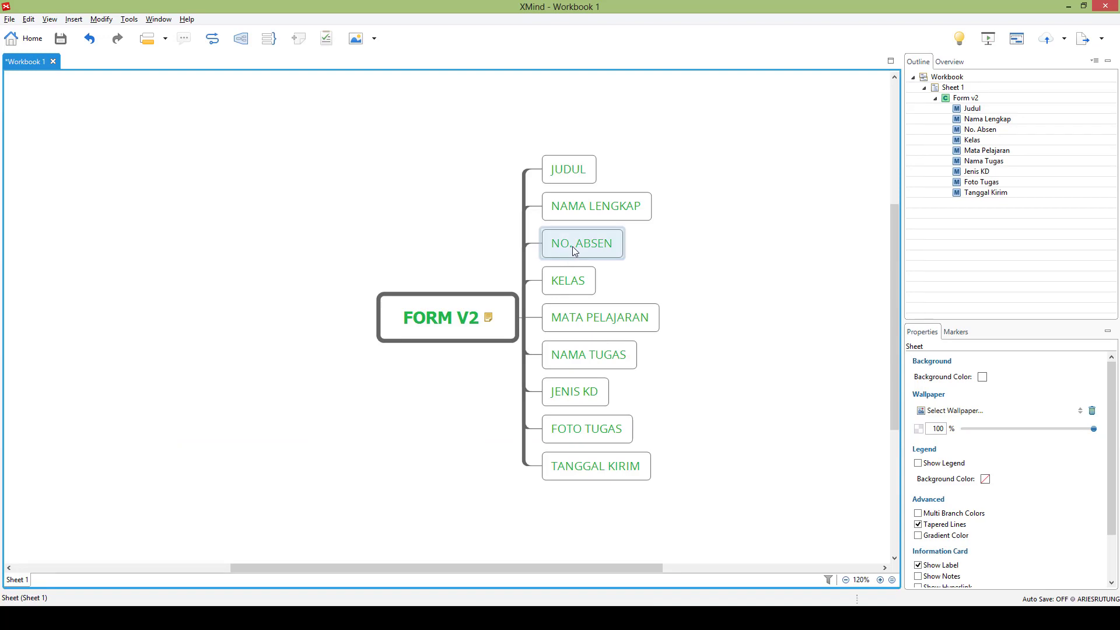
{"action": "key", "text": "alt+Tab"}
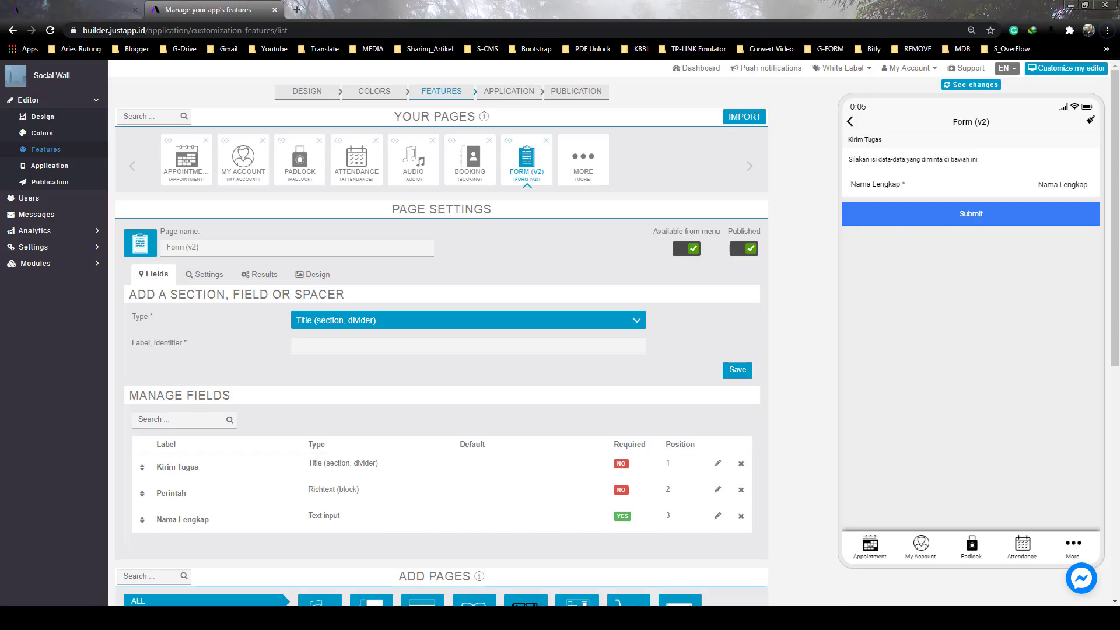
{"action": "left_click", "coordinate": [342, 319]}
{"action": "left_click", "coordinate": [325, 408]}
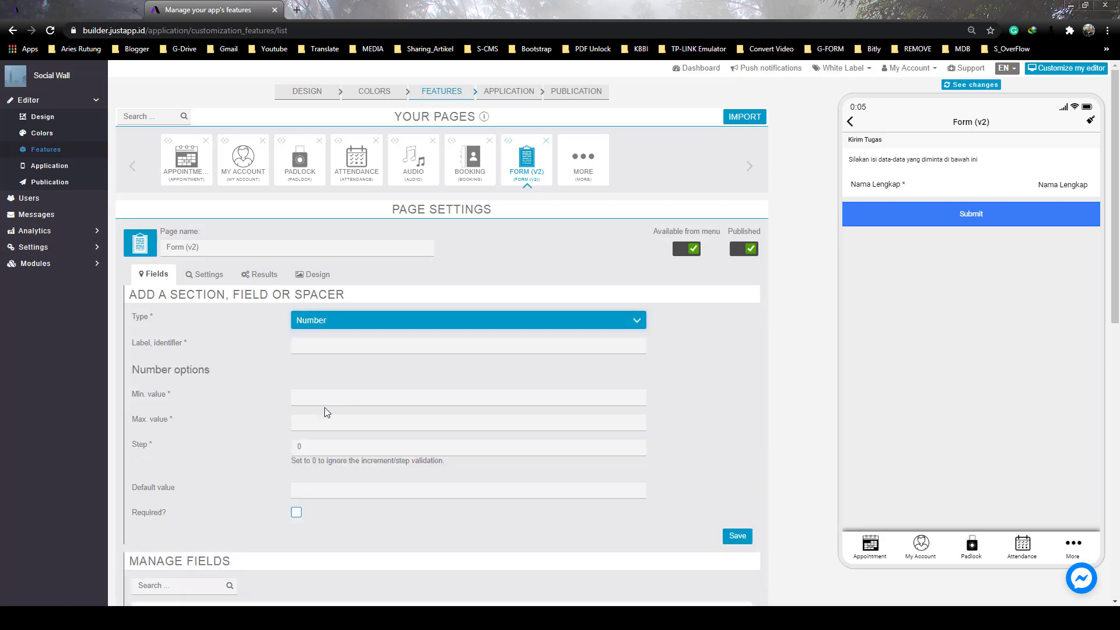
{"action": "left_click", "coordinate": [322, 346]}
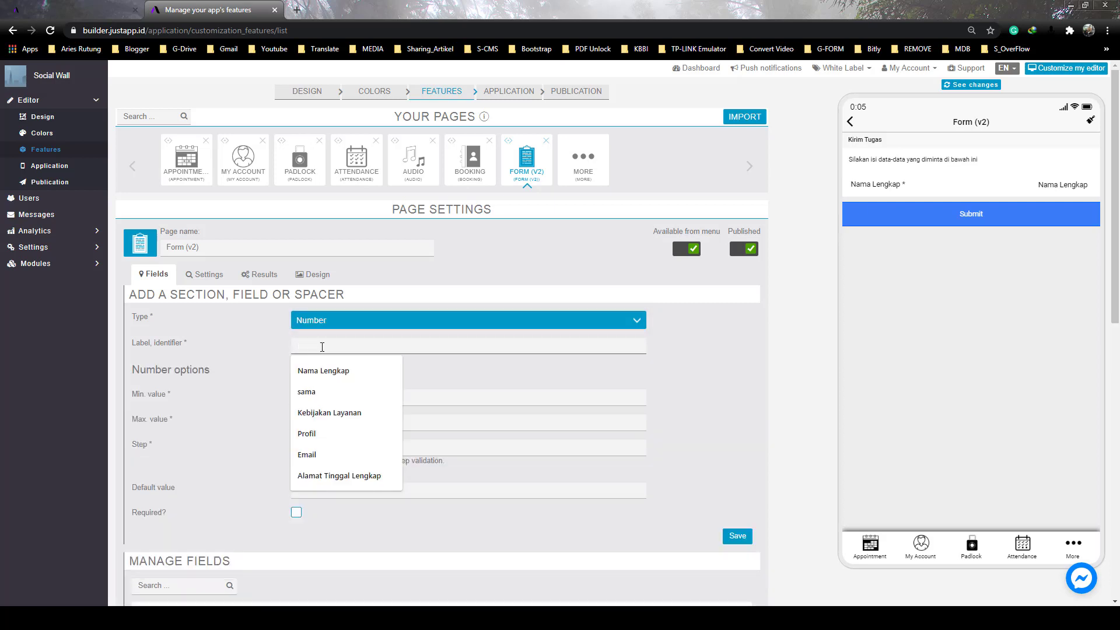
{"action": "type", "text": "No. Absen"}
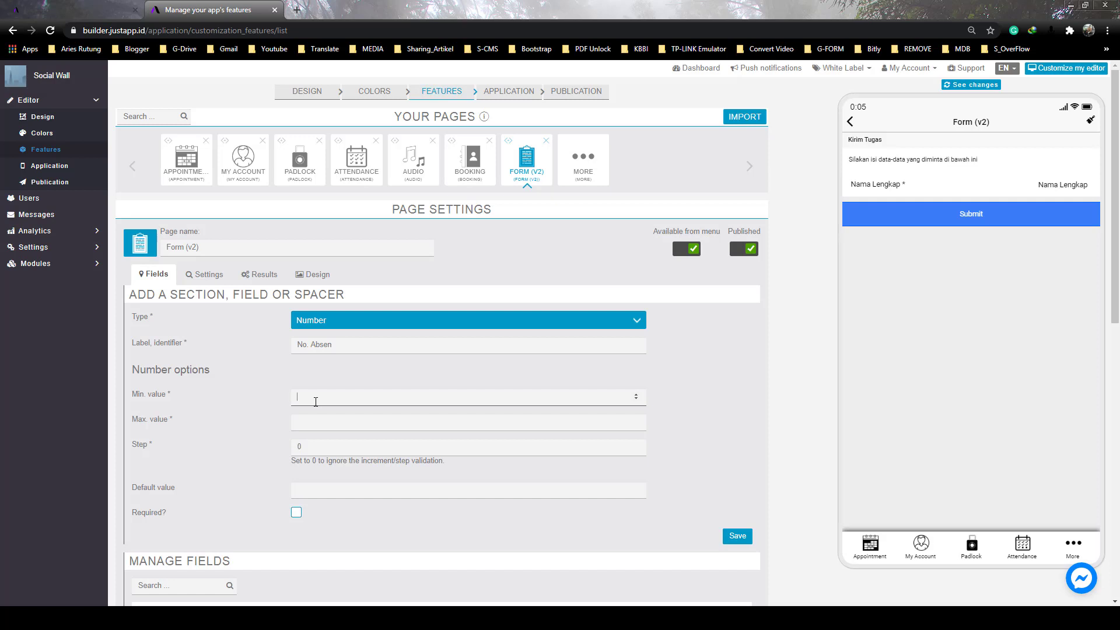
{"action": "type", "text": "0"}
{"action": "left_click", "coordinate": [331, 428]}
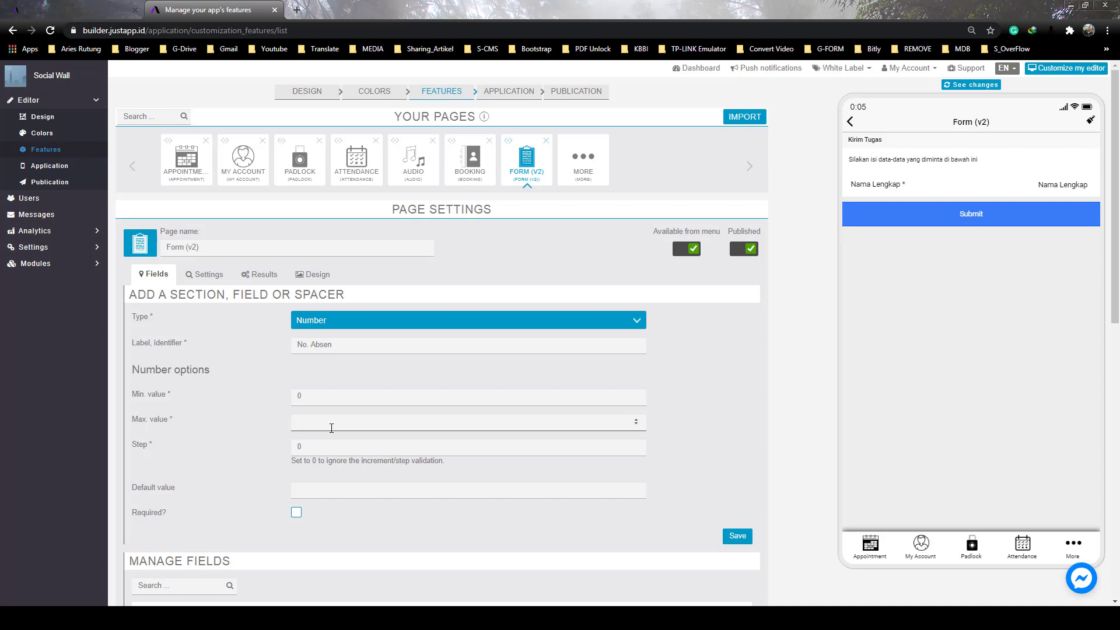
{"action": "type", "text": "50"}
{"action": "key", "text": "Tab"}
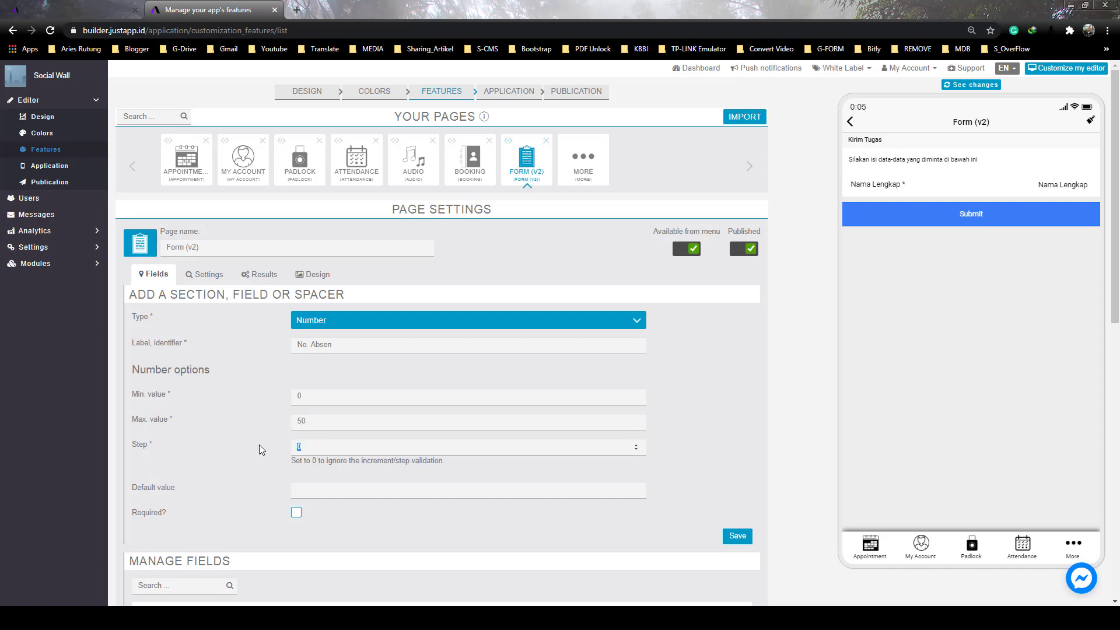
Give the number field the default value "Isi nomor absen", make it required and save it
{"action": "left_click", "coordinate": [313, 447]}
{"action": "left_click", "coordinate": [312, 491]}
{"action": "type", "text": "Isi"}
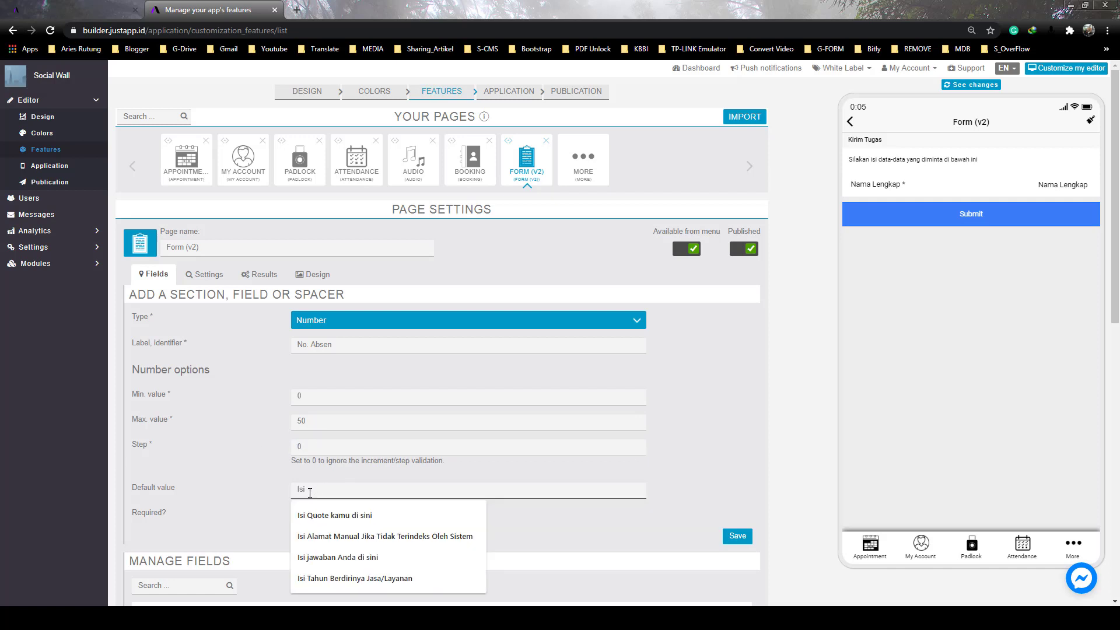
{"action": "type", "text": " nomor absen"}
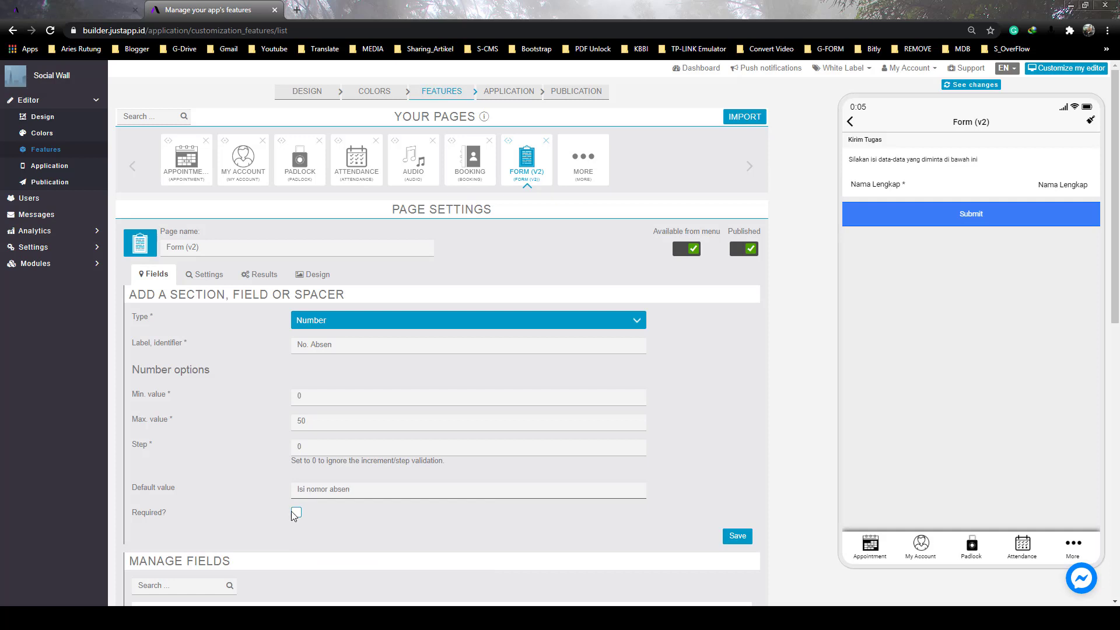
{"action": "left_click", "coordinate": [296, 512]}
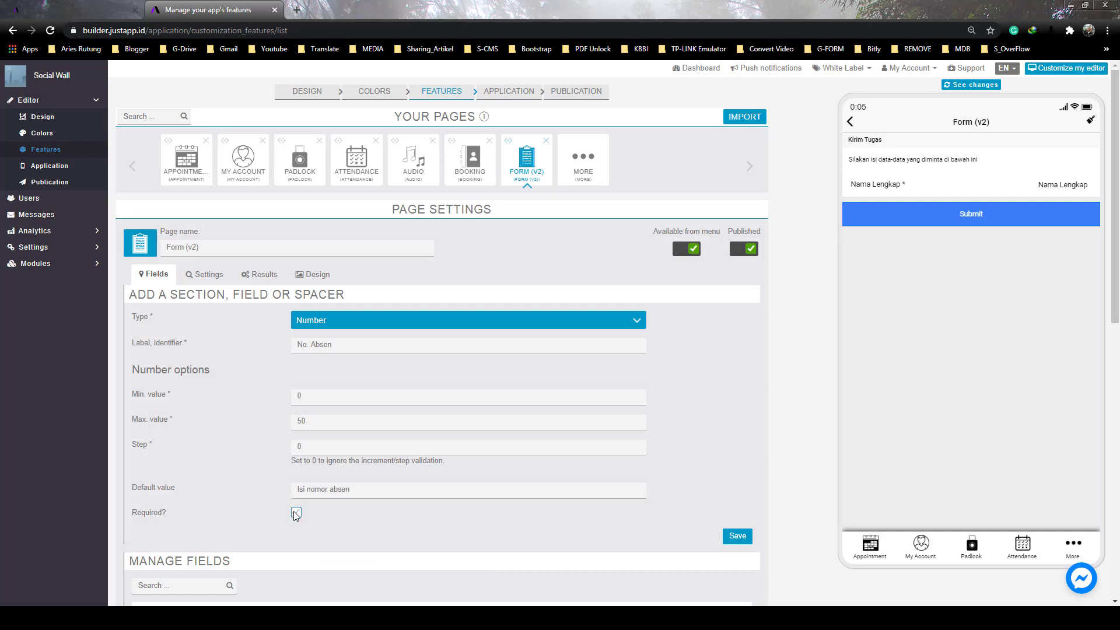
{"action": "left_click", "coordinate": [736, 536]}
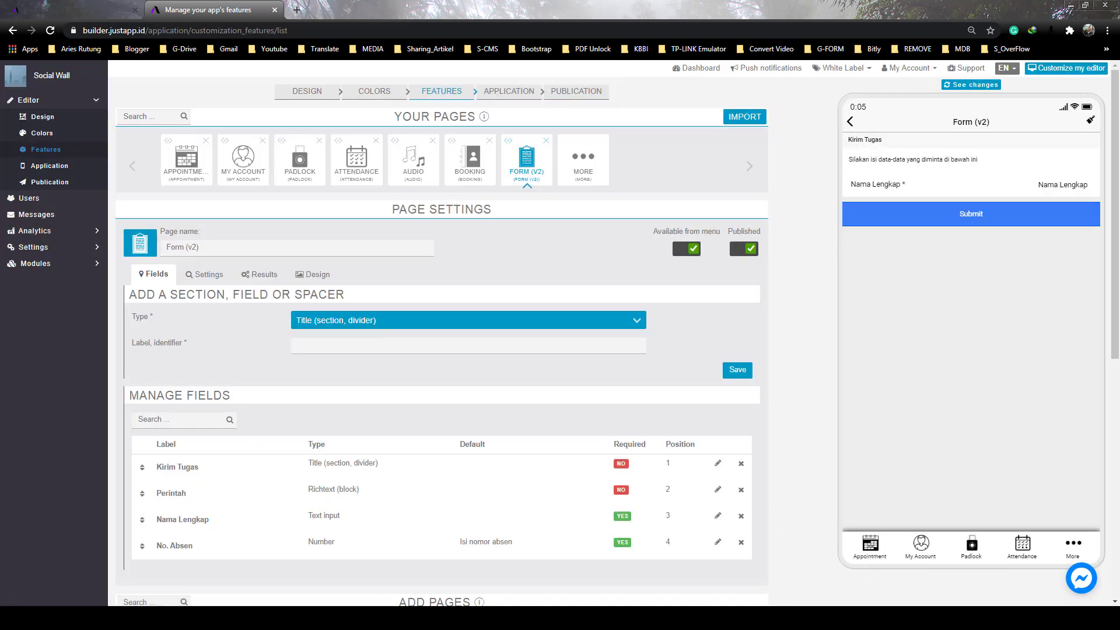
Check the mind map in XMind, then start a Dropdown select field in the app builder with first option "X IPA 1", value 01
{"action": "key", "text": "alt+Tab"}
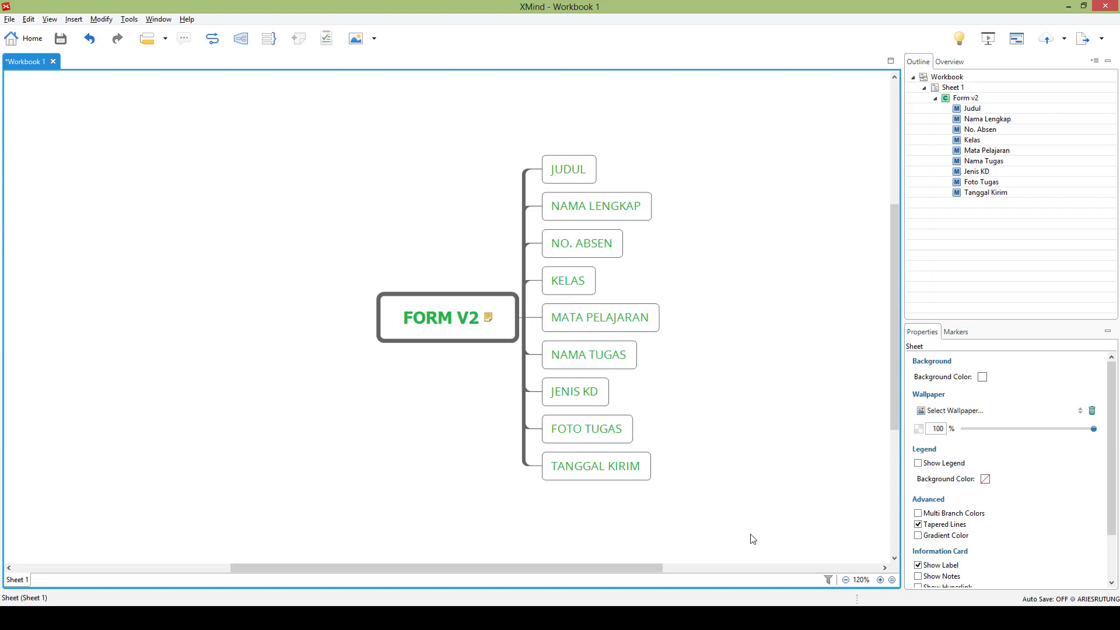
{"action": "left_click", "coordinate": [234, 618]}
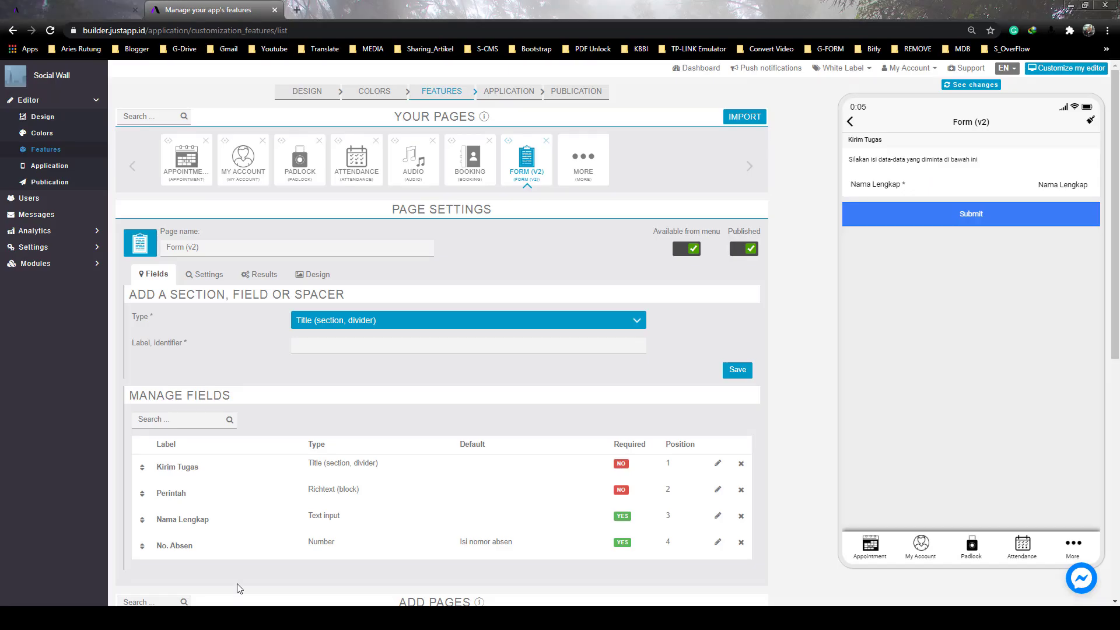
{"action": "left_click", "coordinate": [330, 320]}
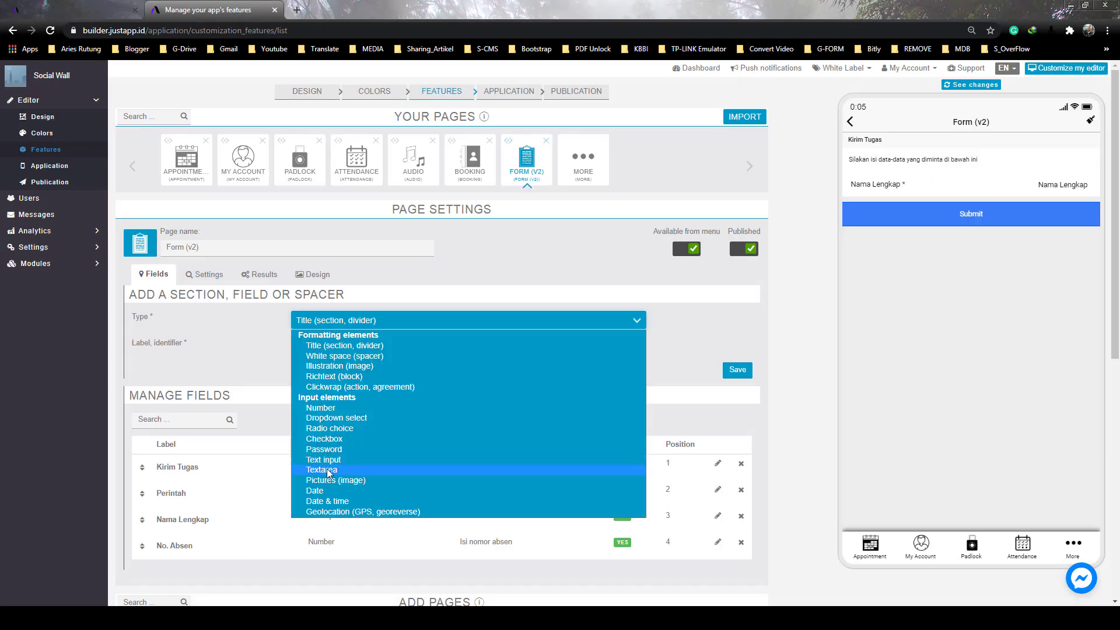
{"action": "left_click", "coordinate": [336, 417]}
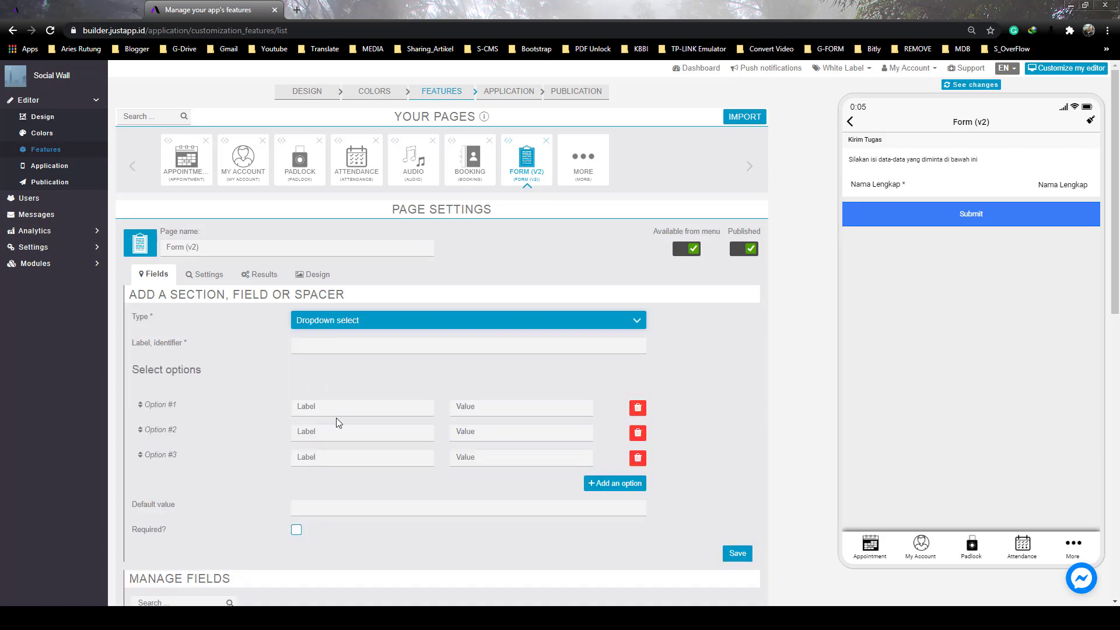
{"action": "left_click", "coordinate": [382, 411]}
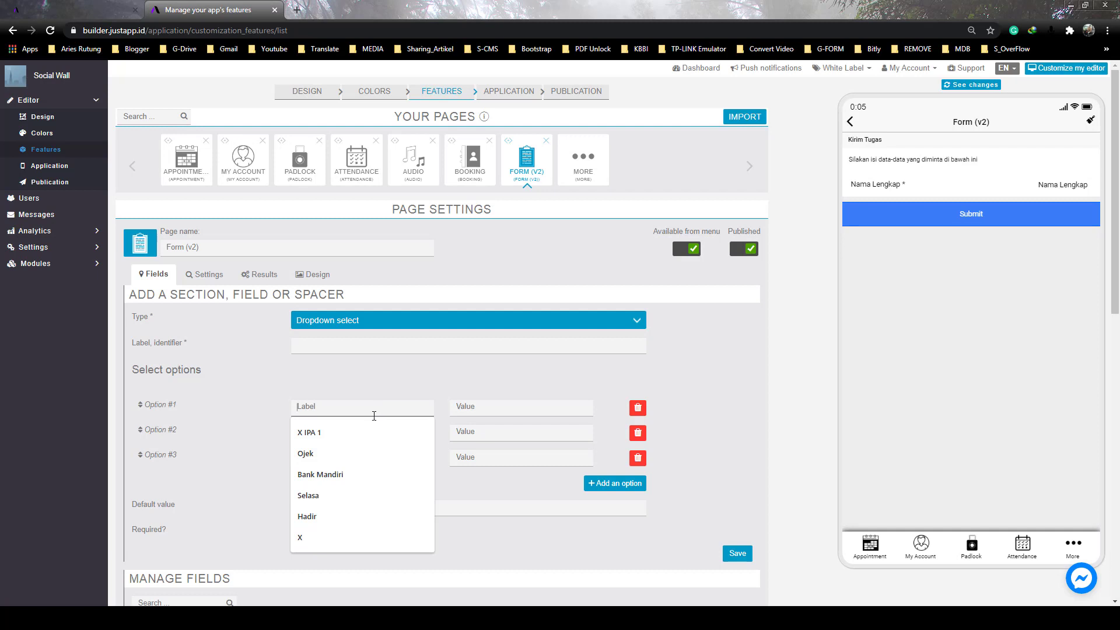
{"action": "left_click", "coordinate": [360, 429]}
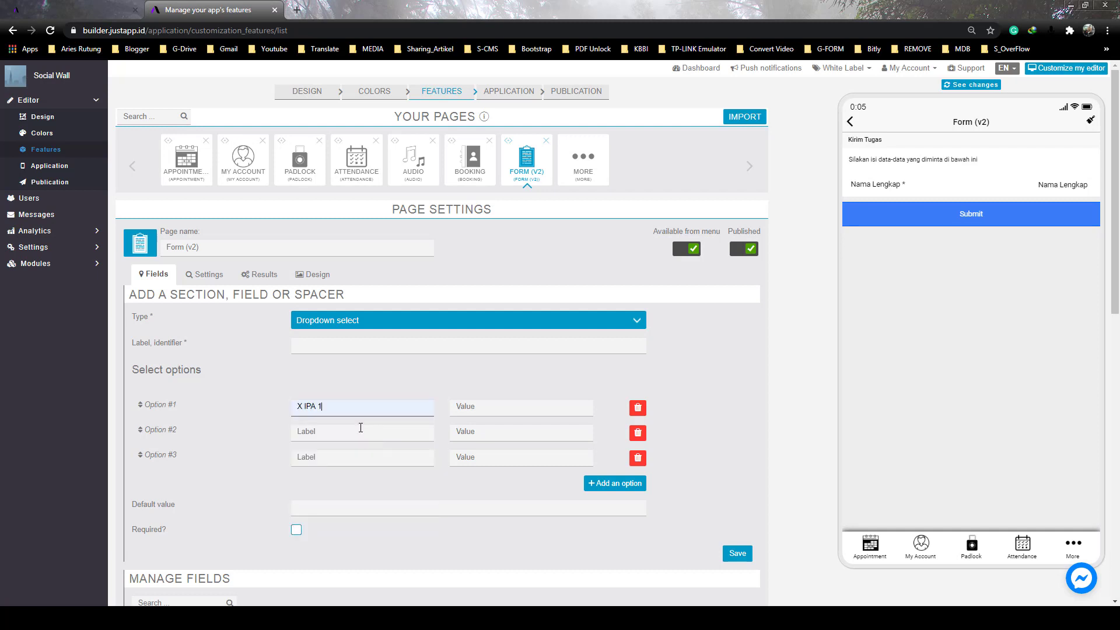
{"action": "left_click", "coordinate": [483, 413]}
{"action": "left_click", "coordinate": [465, 435]}
Fill in the second dropdown option as "X IPA 2" with value 02 and the third as "X Bahasa" with value 03
{"action": "left_click", "coordinate": [344, 432]}
{"action": "left_click", "coordinate": [326, 464]}
{"action": "left_click", "coordinate": [465, 436]}
{"action": "left_click", "coordinate": [467, 459]}
{"action": "left_click", "coordinate": [362, 457]}
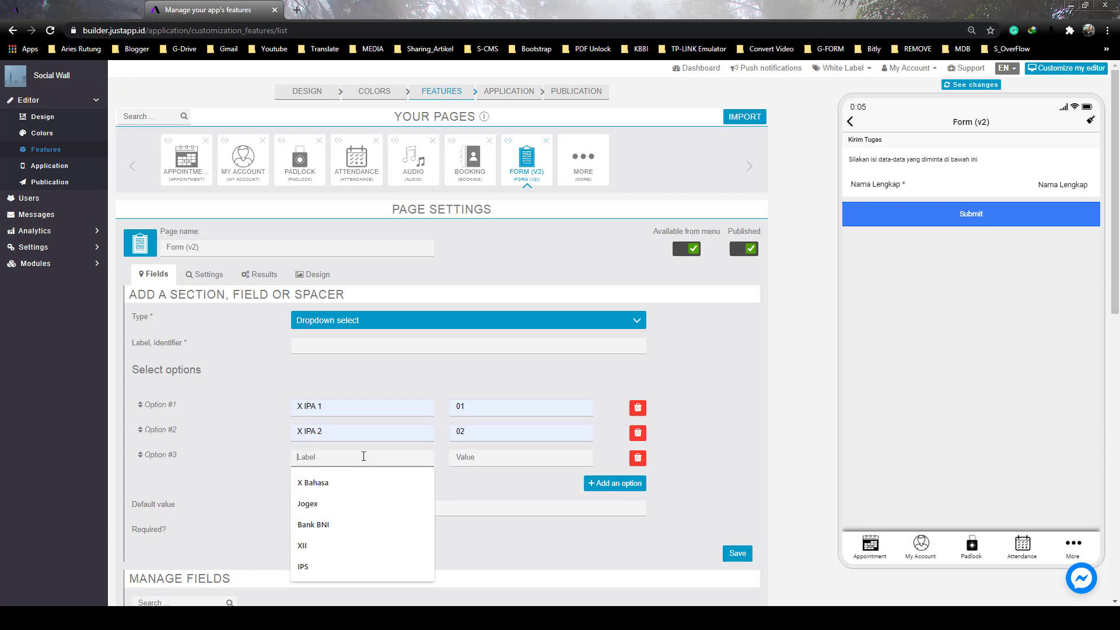
{"action": "left_click", "coordinate": [336, 484]}
{"action": "left_click", "coordinate": [474, 465]}
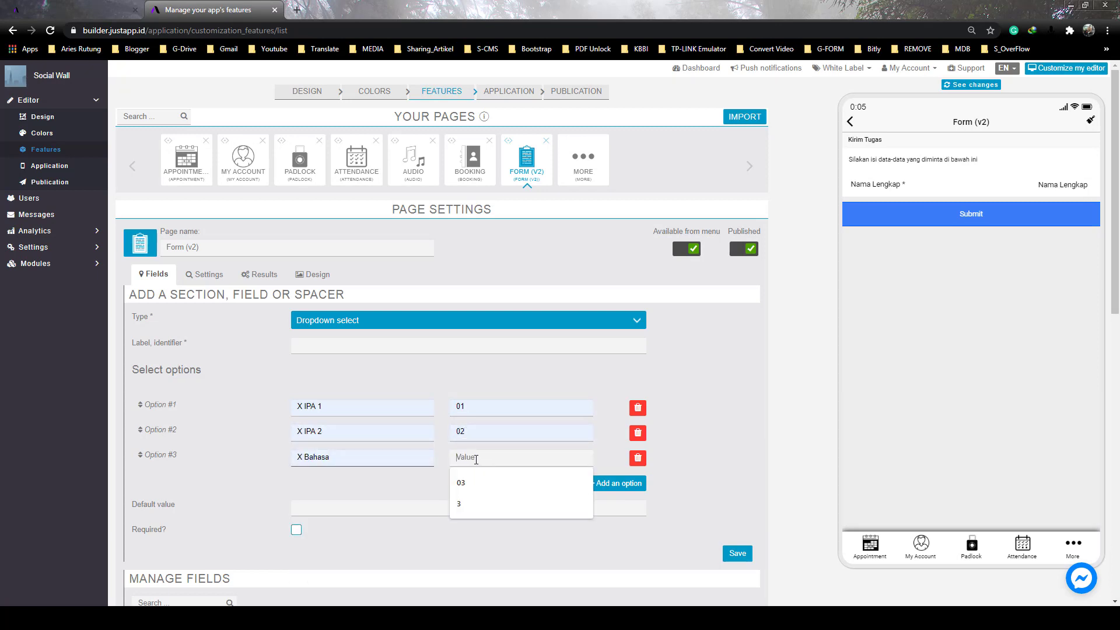
{"action": "left_click", "coordinate": [462, 478]}
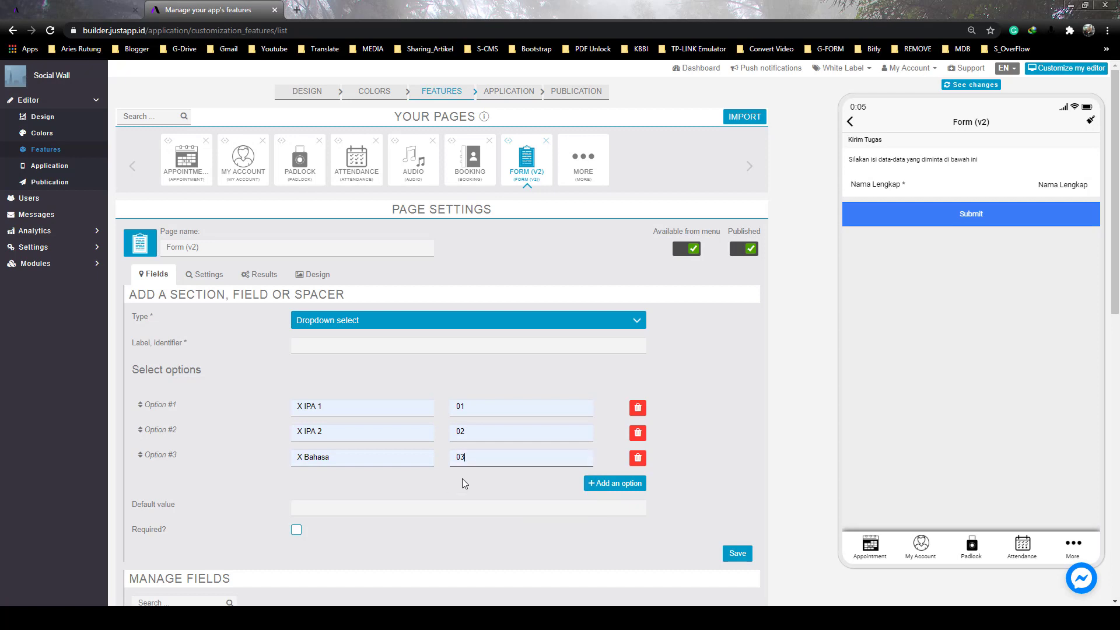
Add a fourth dropdown option labelled "XI IPA I" with value 04
{"action": "left_click", "coordinate": [625, 484]}
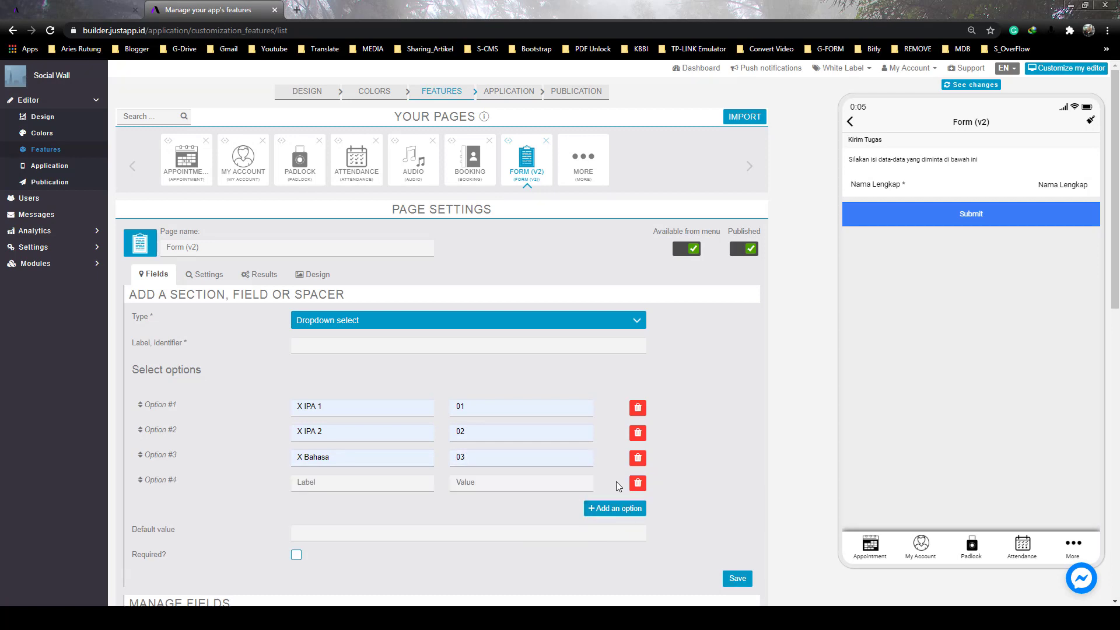
{"action": "left_click", "coordinate": [371, 481]}
{"action": "type", "text": "XI IPA I"}
{"action": "left_click", "coordinate": [498, 485]}
{"action": "type", "text": "04"}
Add a fifth dropdown option labelled "XI IPA I" with value 05
{"action": "left_click", "coordinate": [604, 508]}
{"action": "left_click", "coordinate": [366, 508]}
{"action": "type", "text": "XI"}
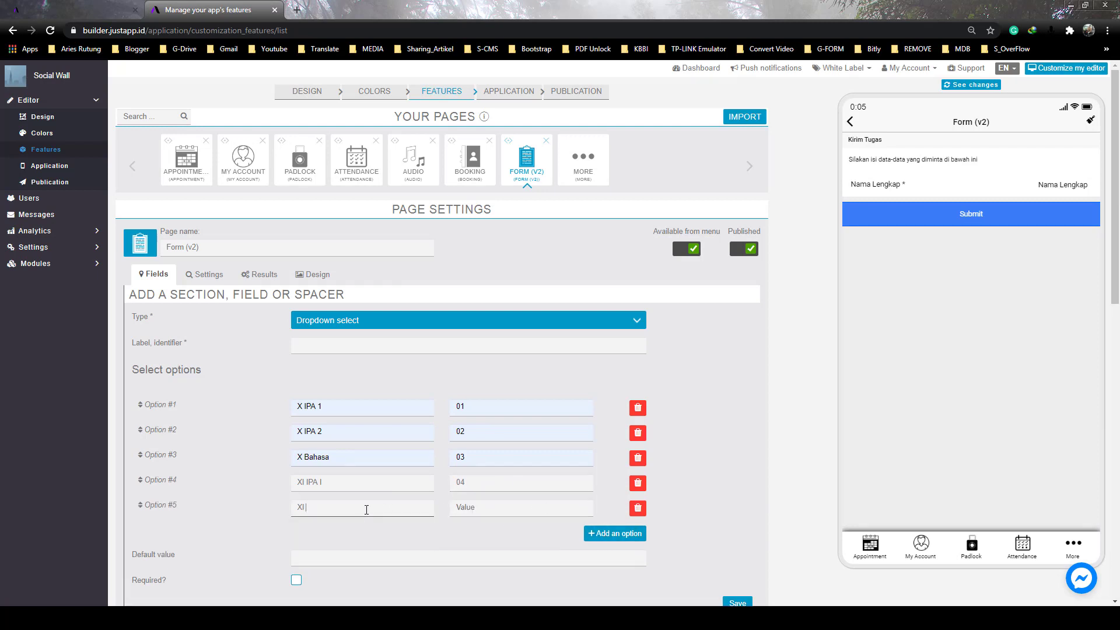
{"action": "type", "text": " IPA I"}
{"action": "left_click", "coordinate": [463, 513]}
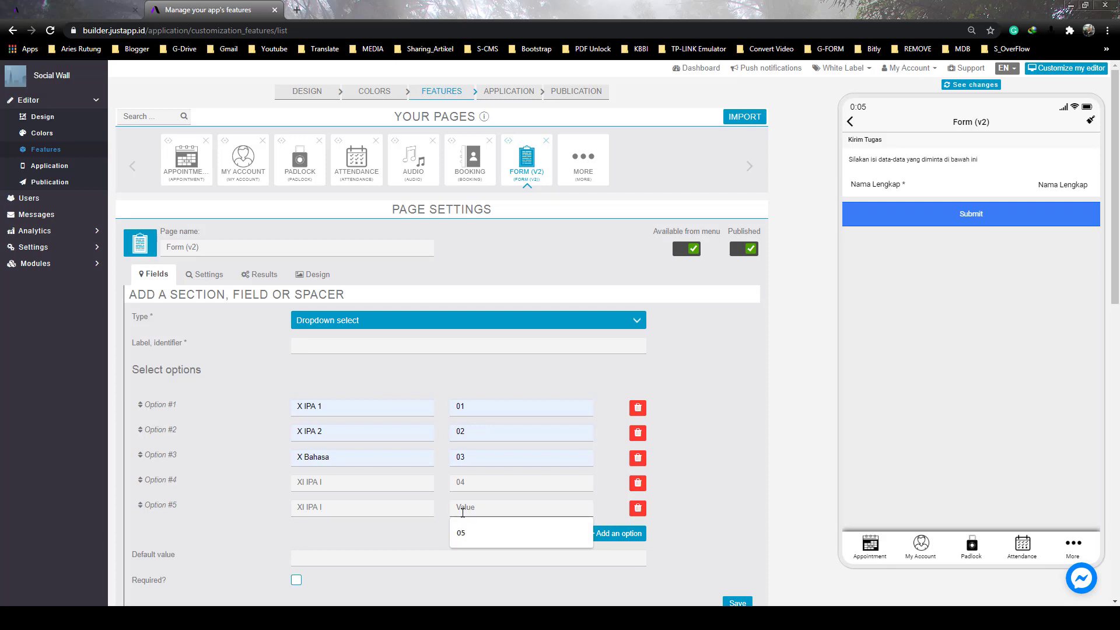
{"action": "type", "text": "05"}
Label the dropdown field "Kelas"
{"action": "scroll", "coordinate": [362, 477], "scroll_direction": "down", "scroll_amount": 2}
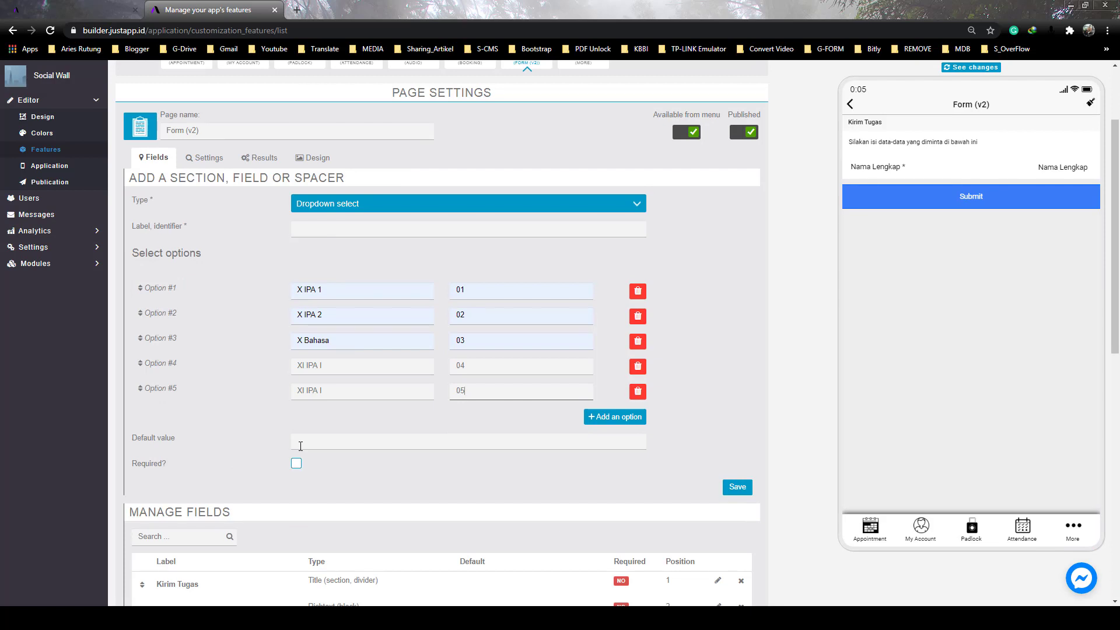
{"action": "left_click", "coordinate": [311, 226]}
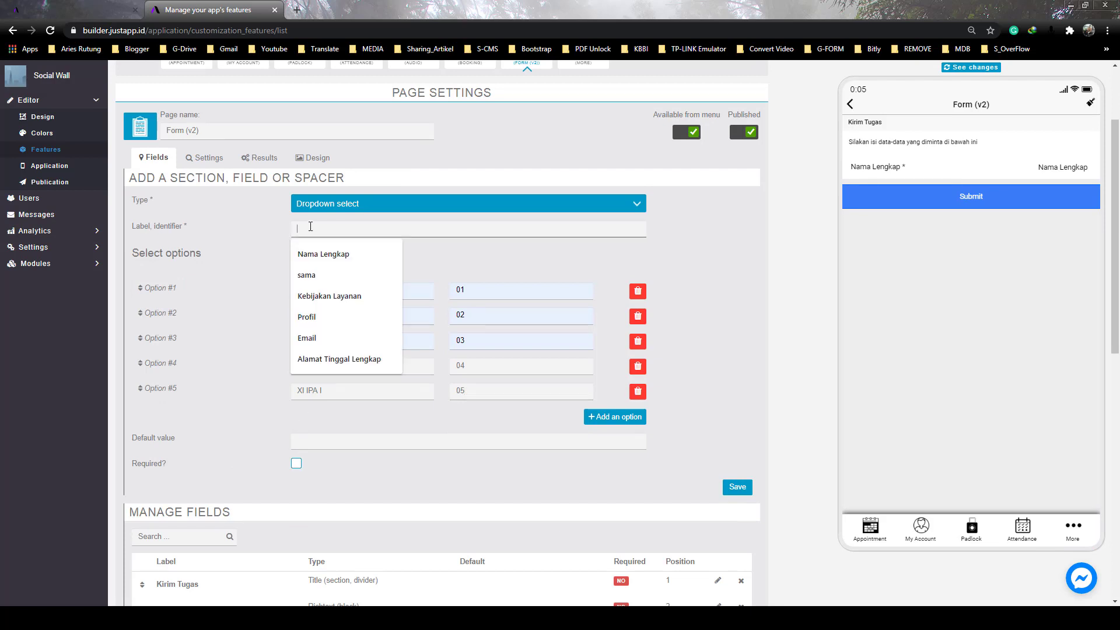
{"action": "type", "text": "Kelas"}
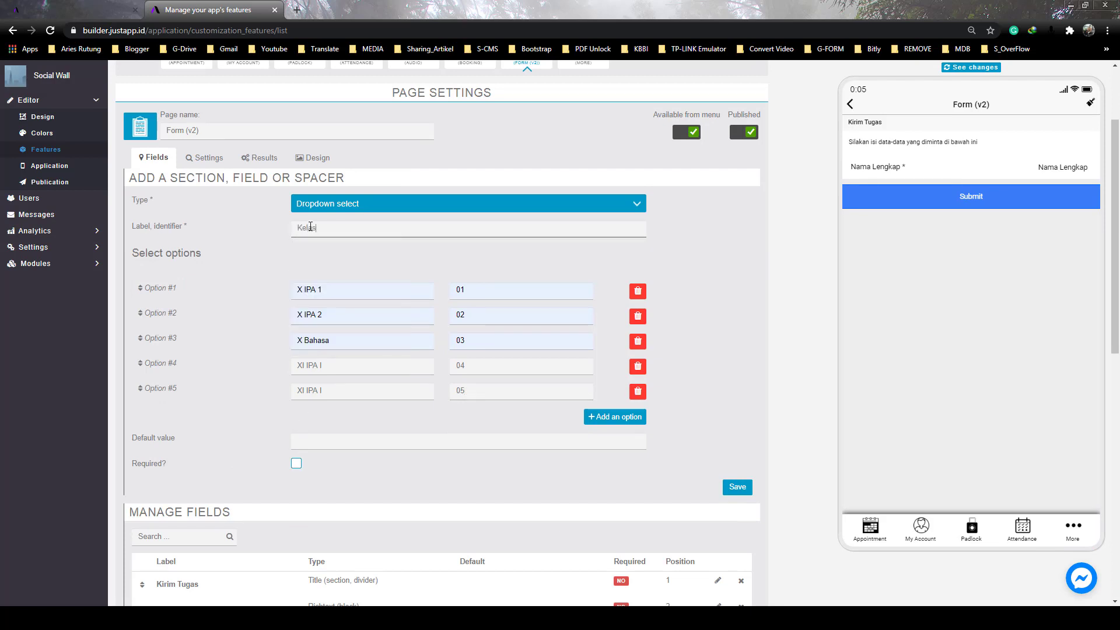
Make the "Kelas" dropdown field required, leave its default value empty, and save it
{"action": "left_click", "coordinate": [316, 438]}
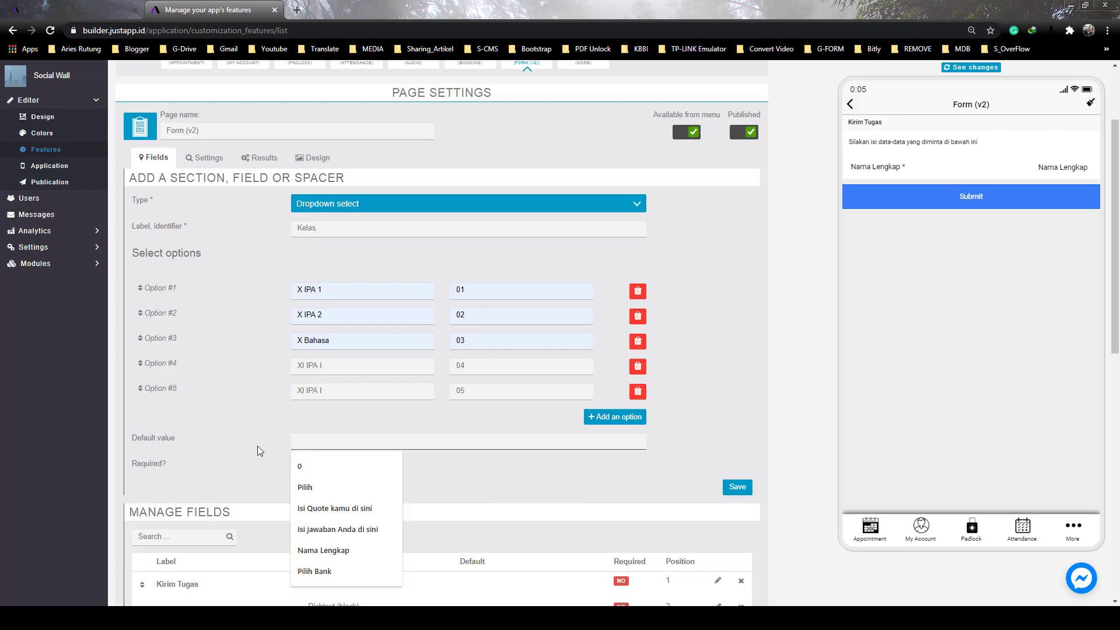
{"action": "left_click", "coordinate": [455, 469]}
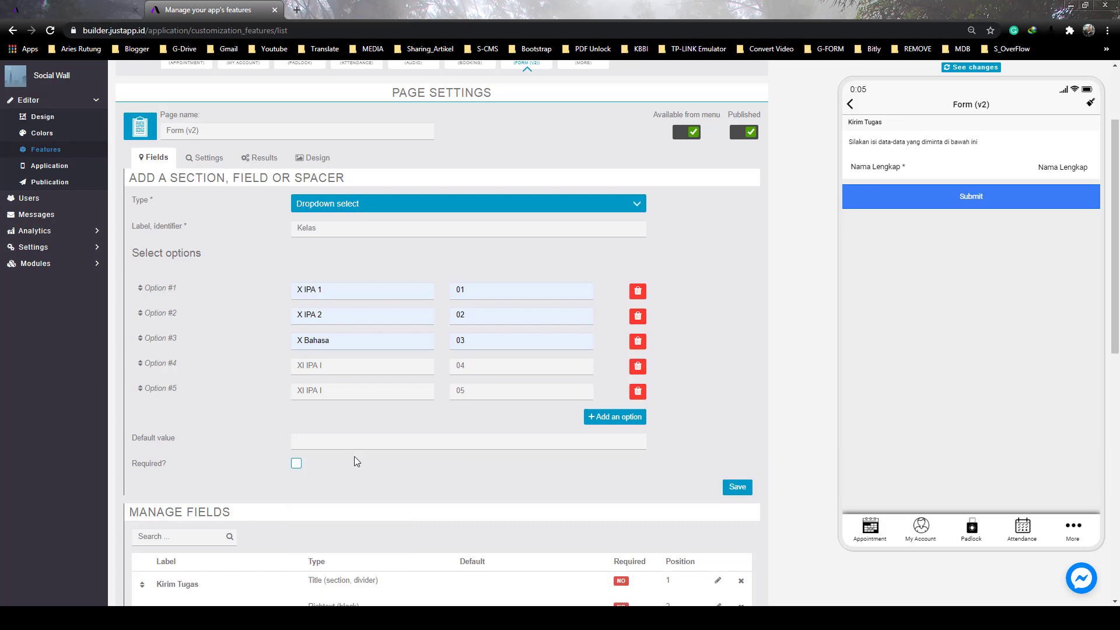
{"action": "left_click", "coordinate": [296, 465]}
{"action": "left_click", "coordinate": [736, 487]}
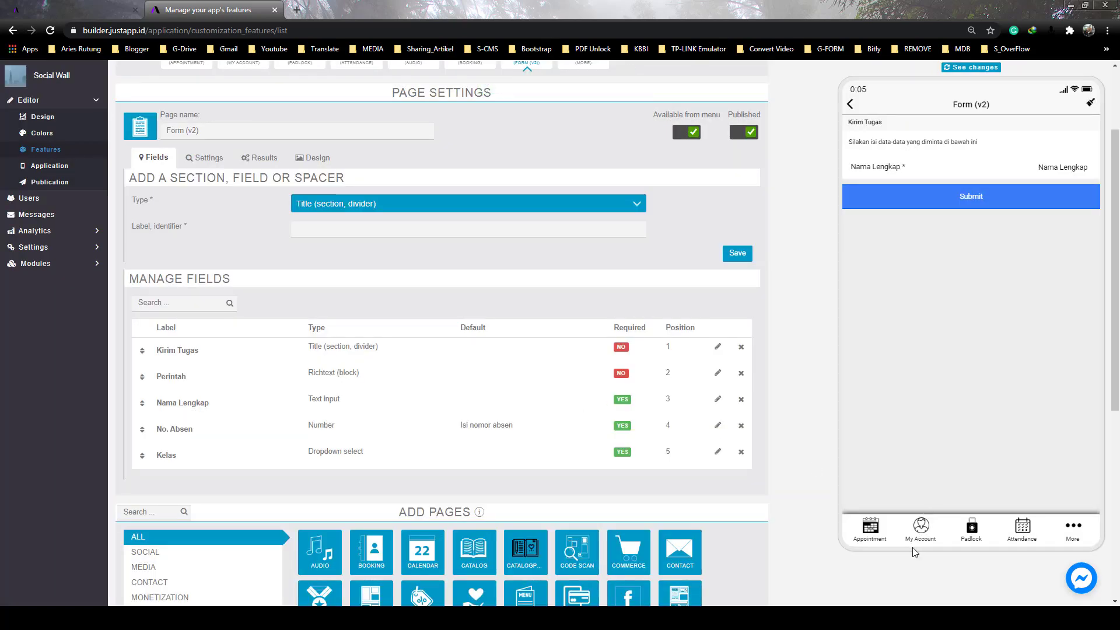
Check the next planned field in the XMind mind map and start a Dropdown select field labelled "Mata Pelajaran" in the app builder
{"action": "key", "text": "alt+Tab"}
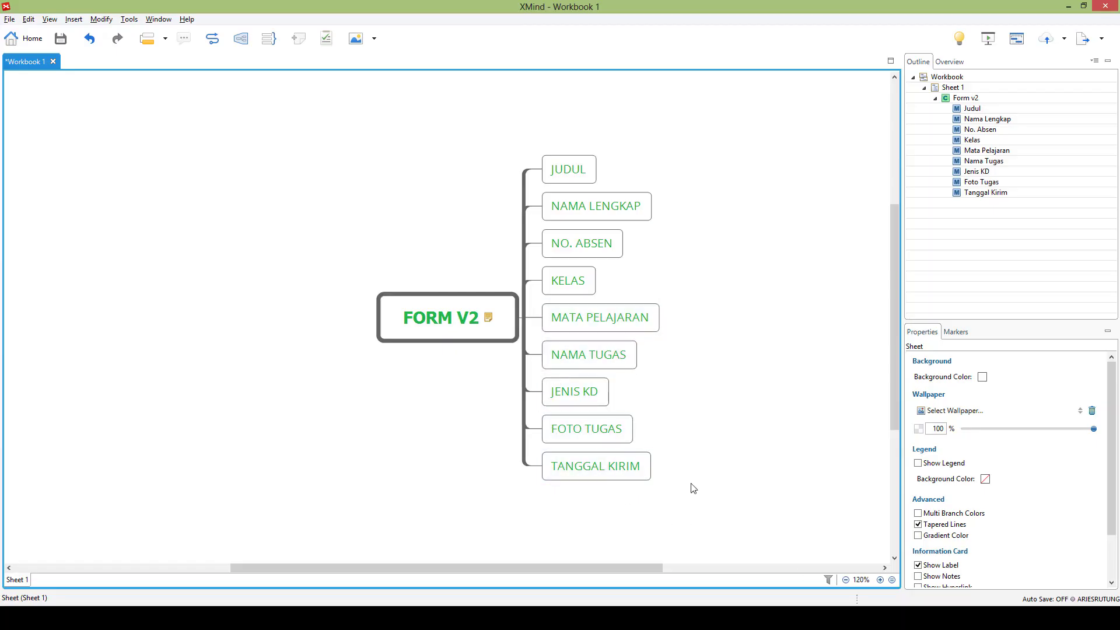
{"action": "key", "text": "alt+Tab"}
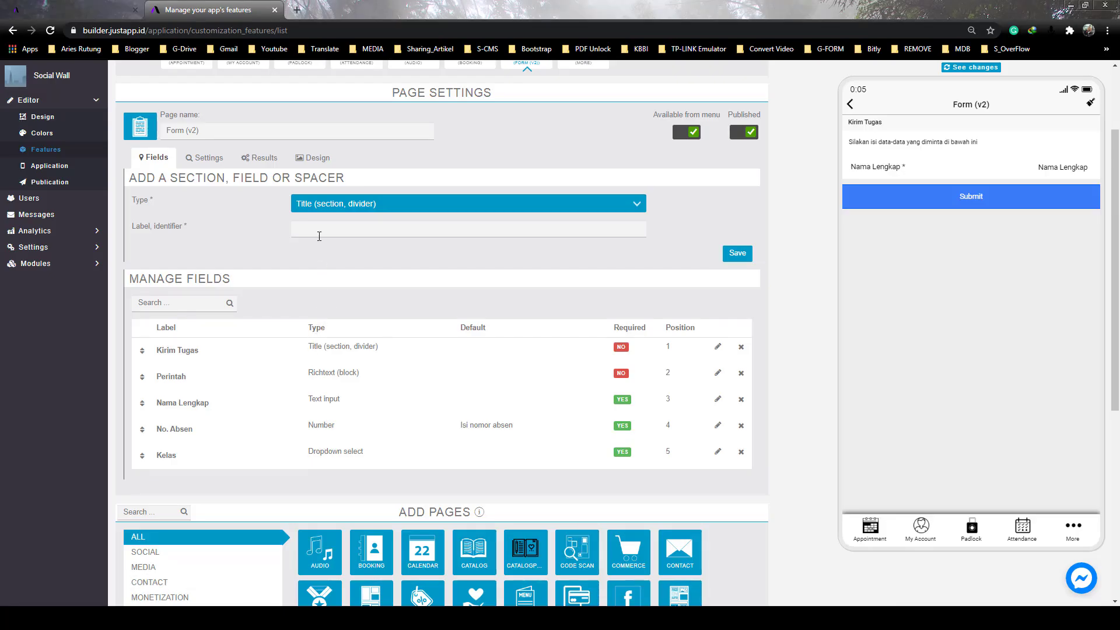
{"action": "left_click", "coordinate": [339, 207]}
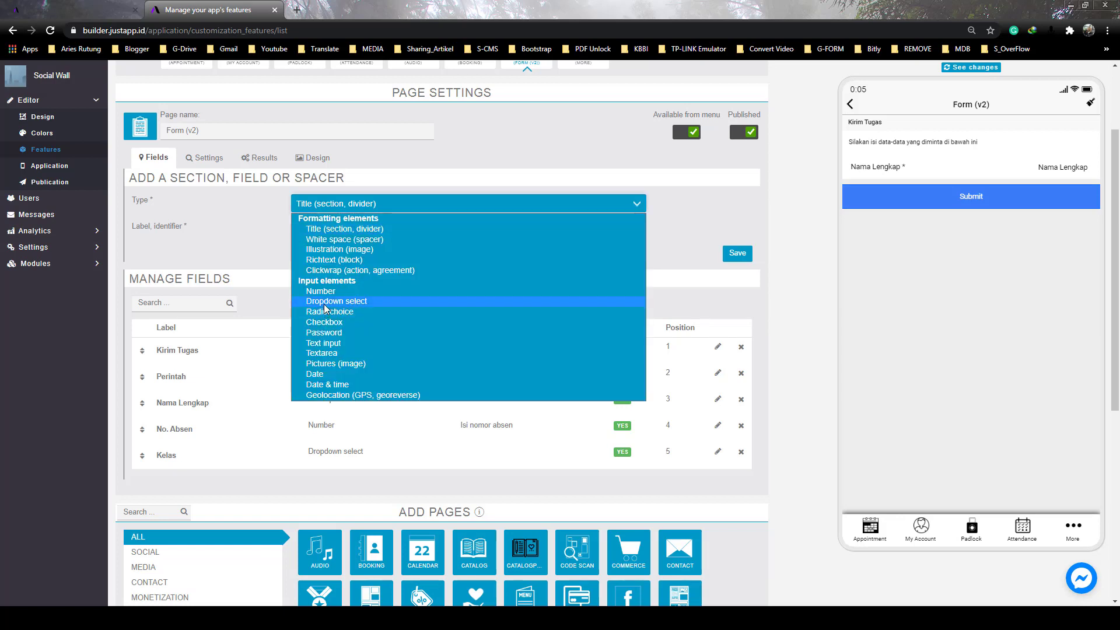
{"action": "left_click", "coordinate": [336, 301]}
{"action": "left_click", "coordinate": [322, 229]}
{"action": "type", "text": "Mat"}
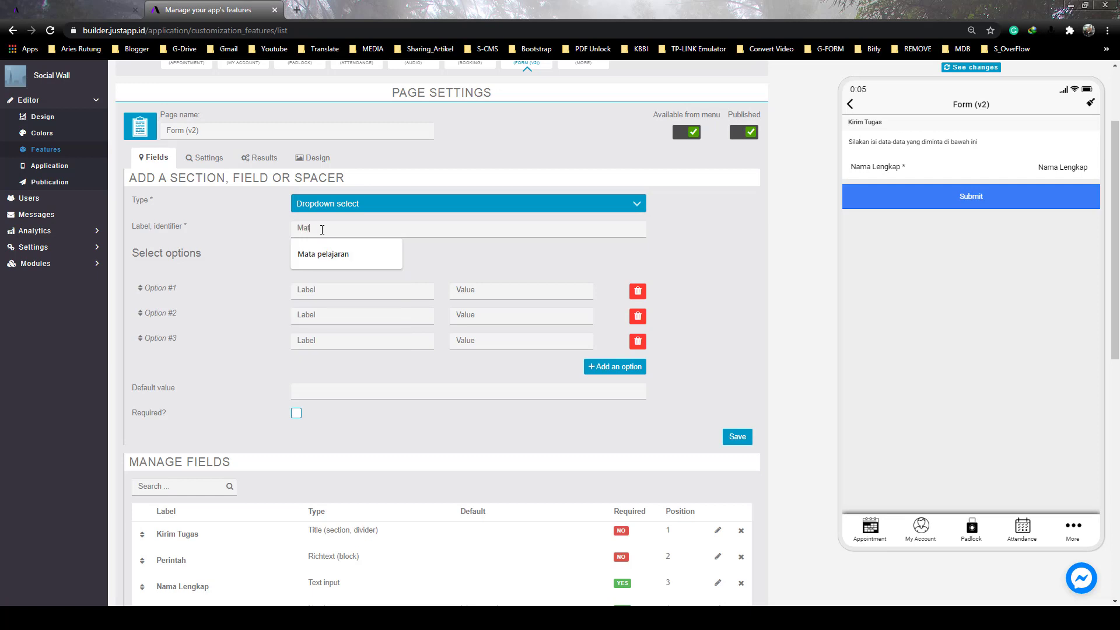
{"action": "type", "text": "a Pelajaran"}
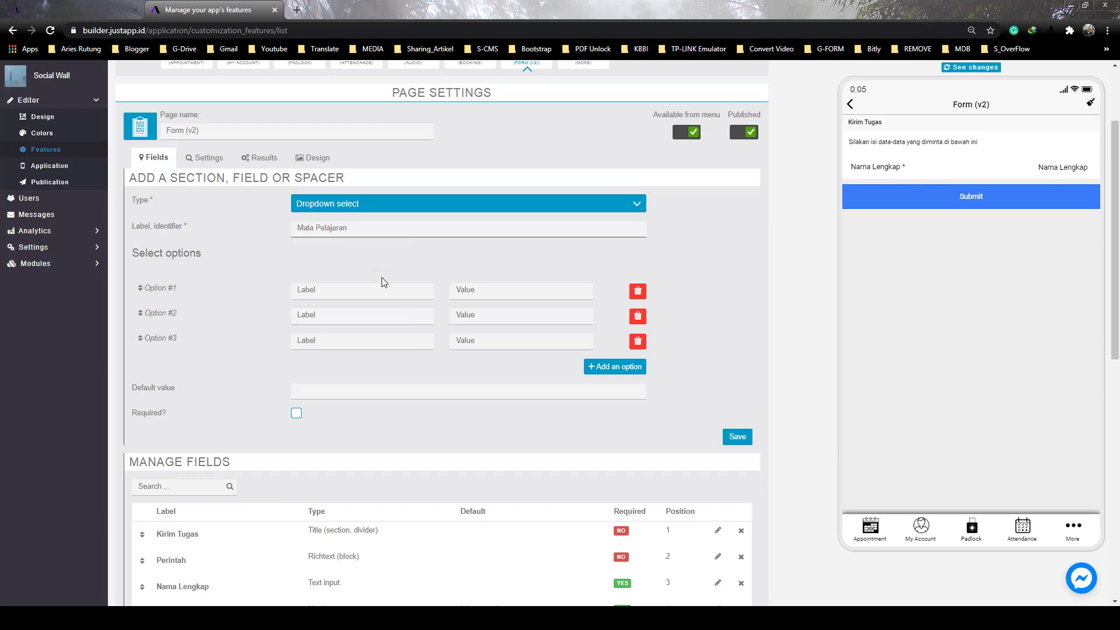
Fill in the first "Mata Pelajaran" option as "Bahasa Inggris" with value 01
{"action": "left_click", "coordinate": [345, 290]}
{"action": "type", "text": "Bahasa "}
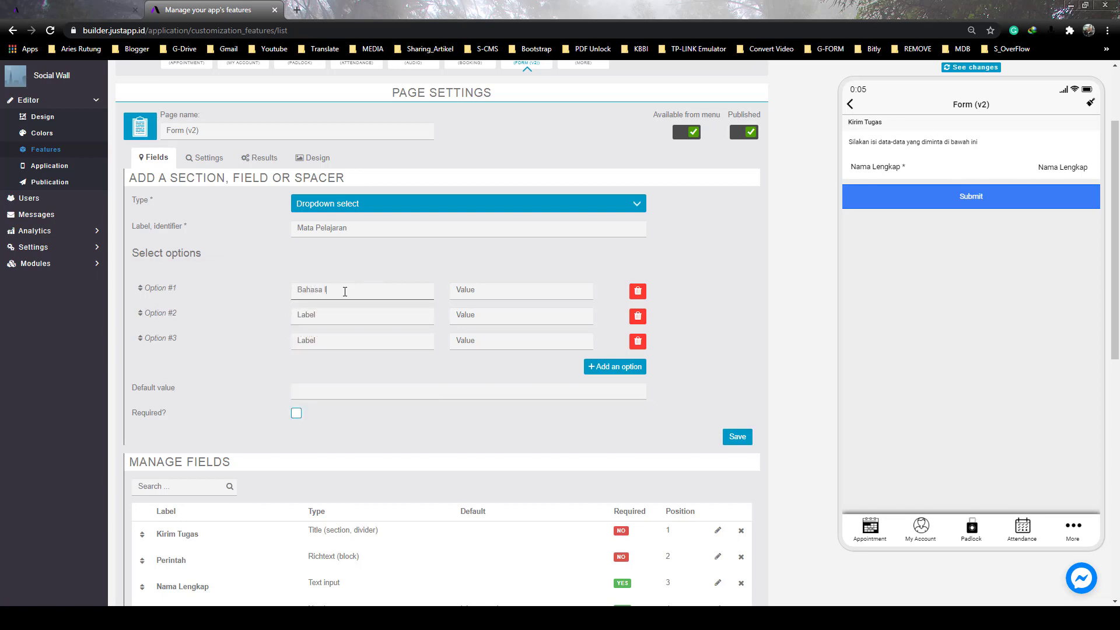
{"action": "type", "text": "Ingr"}
{"action": "type", "text": "ris"}
{"action": "left_click", "coordinate": [576, 290]}
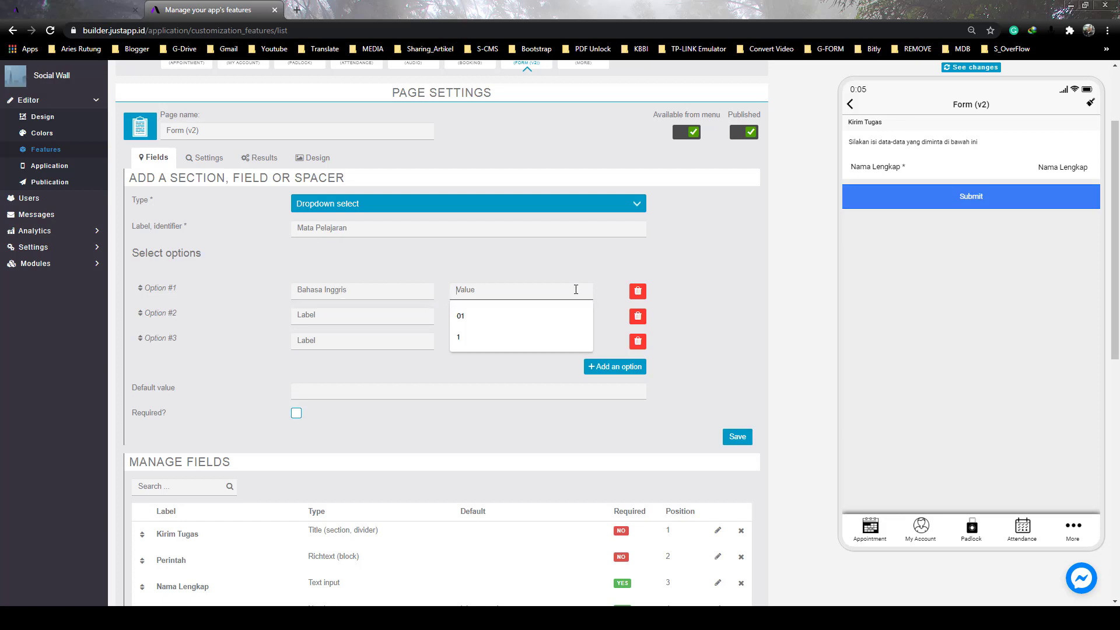
{"action": "type", "text": "01"}
Fill in the second "Mata Pelajaran" option as "Bahasa Indonesia" with value 02
{"action": "left_click", "coordinate": [388, 315]}
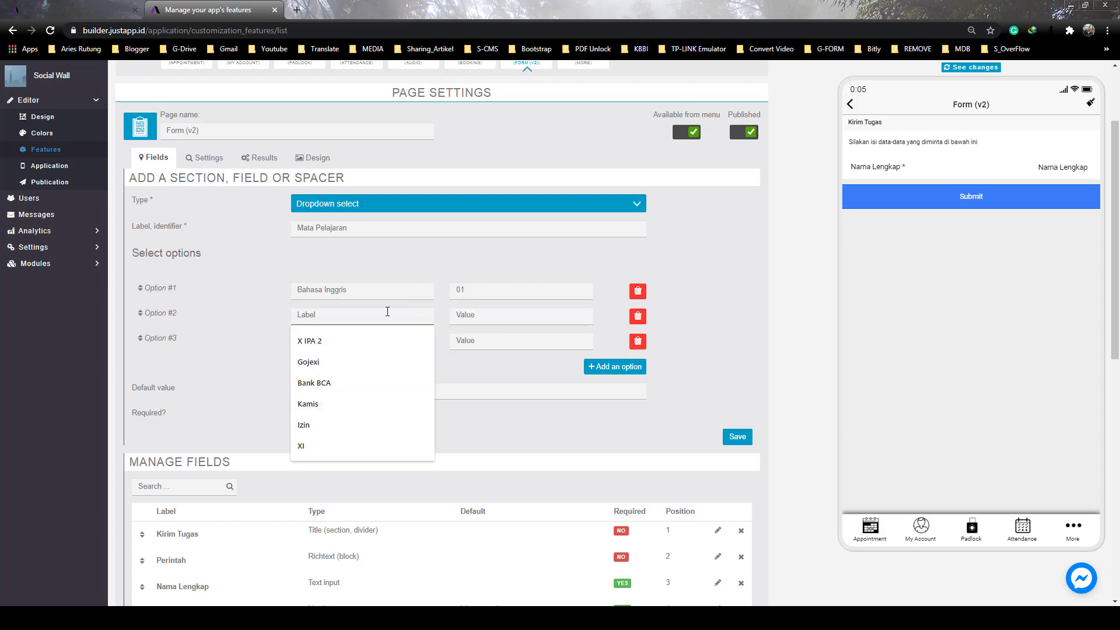
{"action": "type", "text": "Bahasa Indon"}
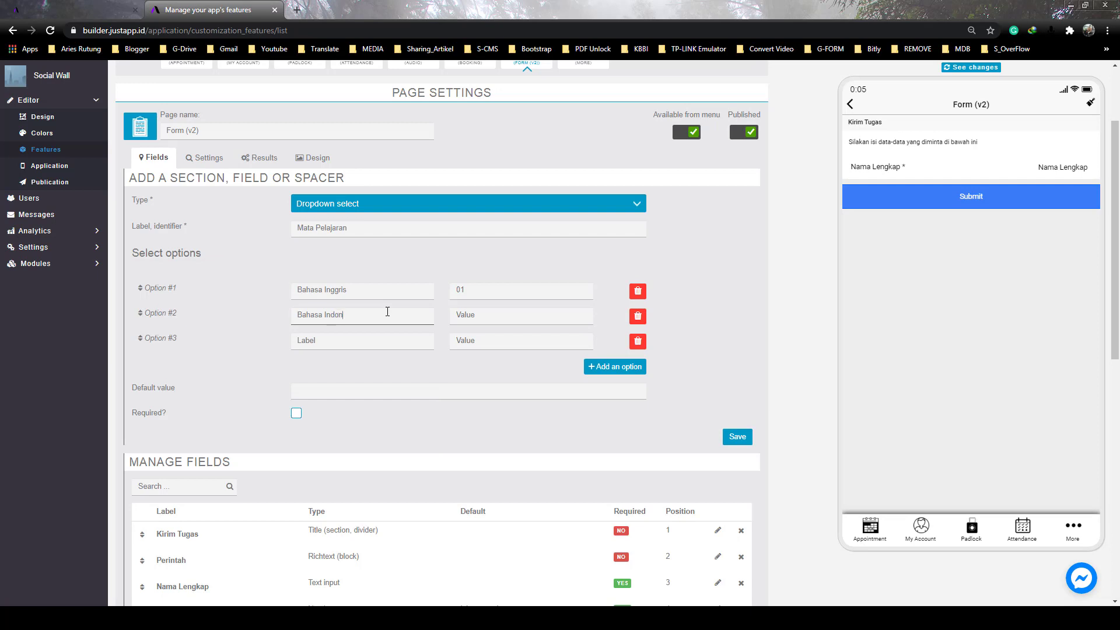
{"action": "type", "text": "esia"}
{"action": "left_click", "coordinate": [519, 316]}
{"action": "type", "text": "02"}
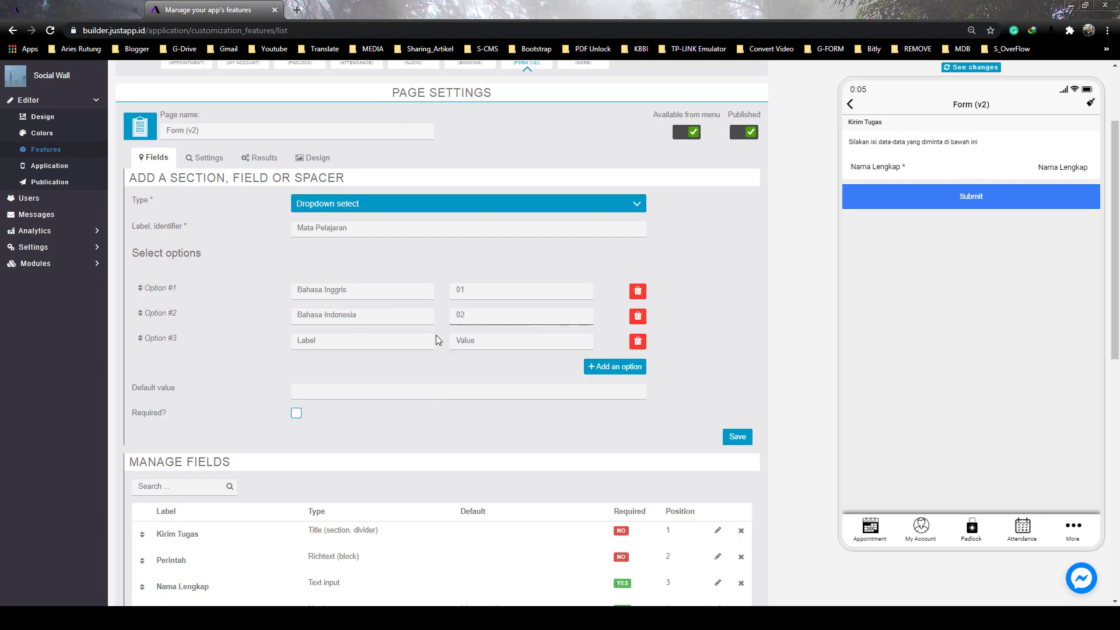
Fill in the third "Mata Pelajaran" option as "IPA" with value 03
{"action": "left_click", "coordinate": [396, 340]}
{"action": "type", "text": "IPA"}
{"action": "left_click", "coordinate": [501, 342]}
{"action": "type", "text": "03"}
Add a fourth option "IPS" with value 04 and save the "Mata Pelajaran" field as required
{"action": "left_click", "coordinate": [607, 365]}
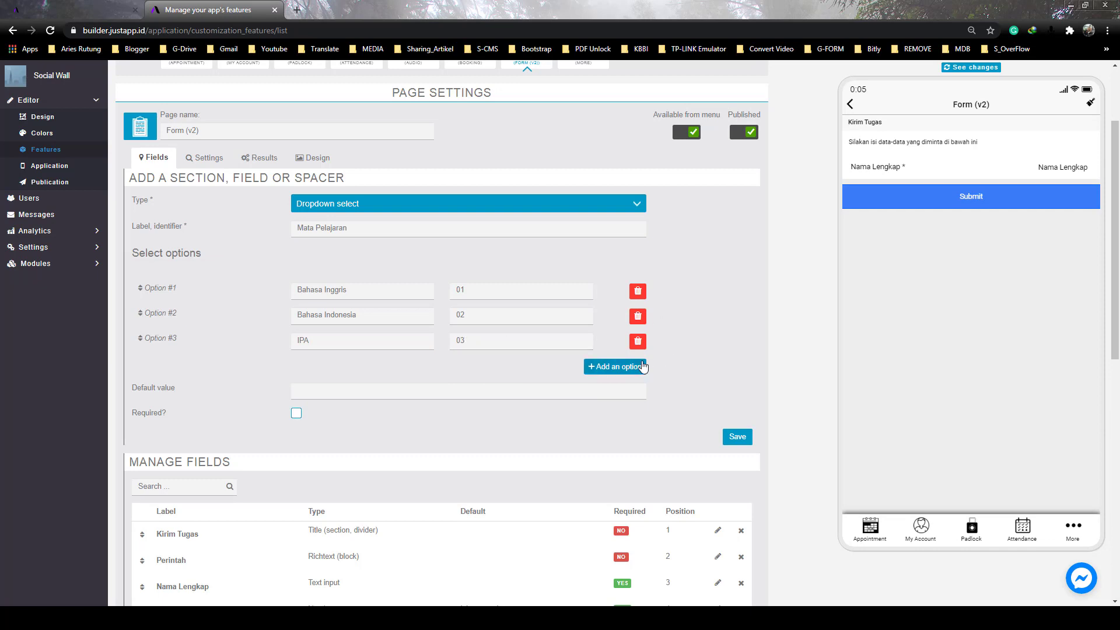
{"action": "left_click", "coordinate": [375, 343]}
{"action": "type", "text": "IPS"}
{"action": "left_click", "coordinate": [492, 341]}
{"action": "type", "text": "0"}
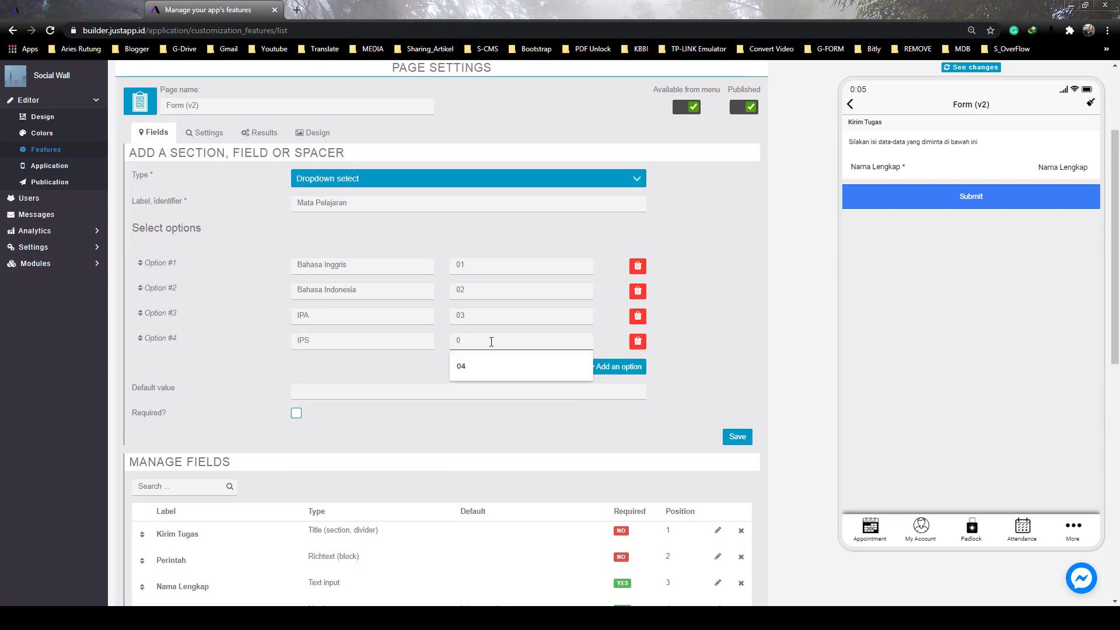
{"action": "type", "text": "4"}
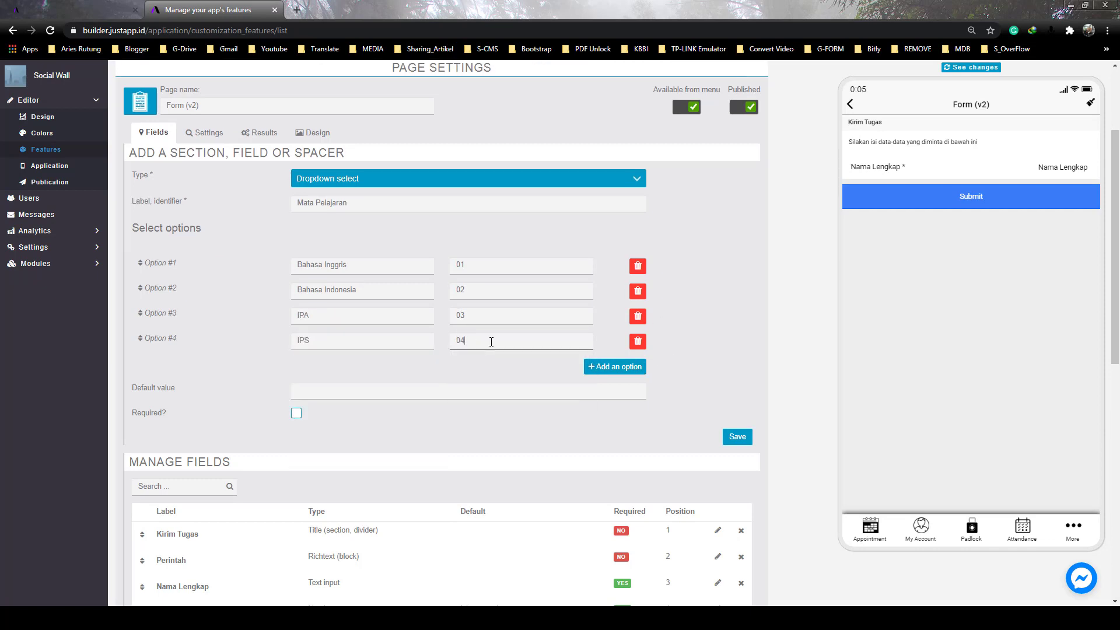
{"action": "left_click", "coordinate": [296, 412]}
{"action": "left_click", "coordinate": [738, 437]}
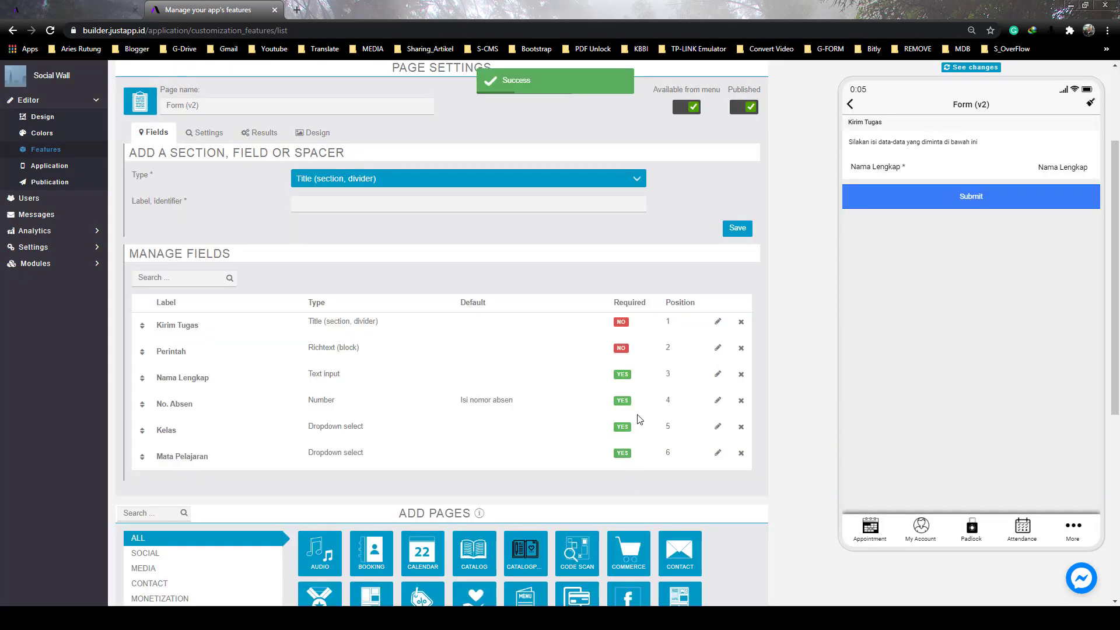
Consult the XMind mind map for the next field and add a required Text input field labelled "Nama Tugas" to the form
{"action": "key", "text": "alt+Tab"}
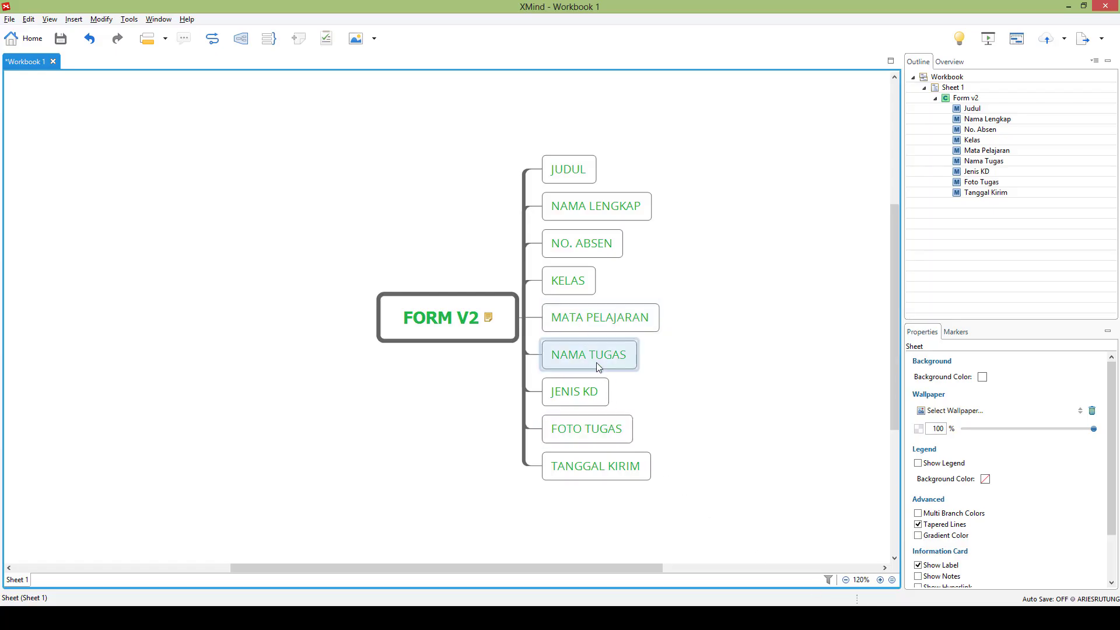
{"action": "key", "text": "alt+Tab"}
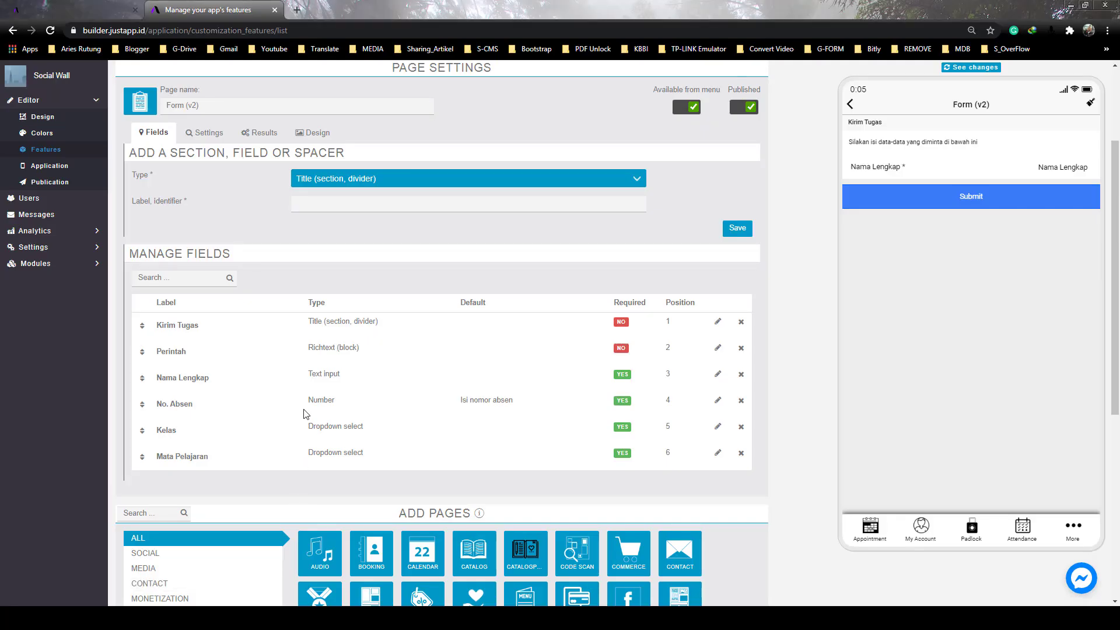
{"action": "left_click", "coordinate": [467, 178]}
{"action": "left_click", "coordinate": [319, 204]}
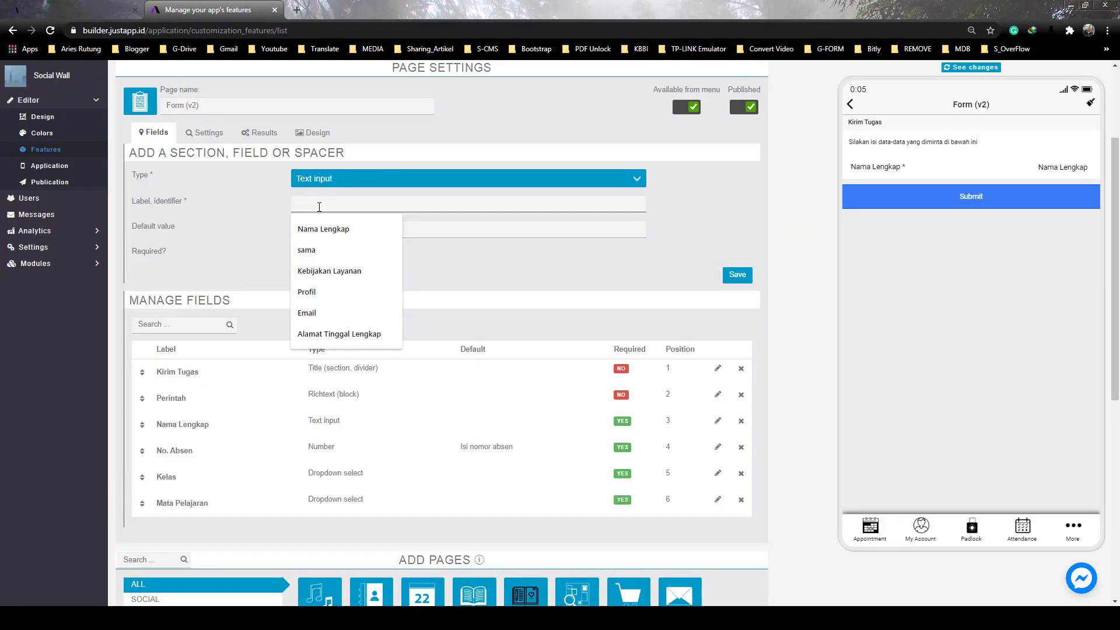
{"action": "type", "text": "Nama Tuga"}
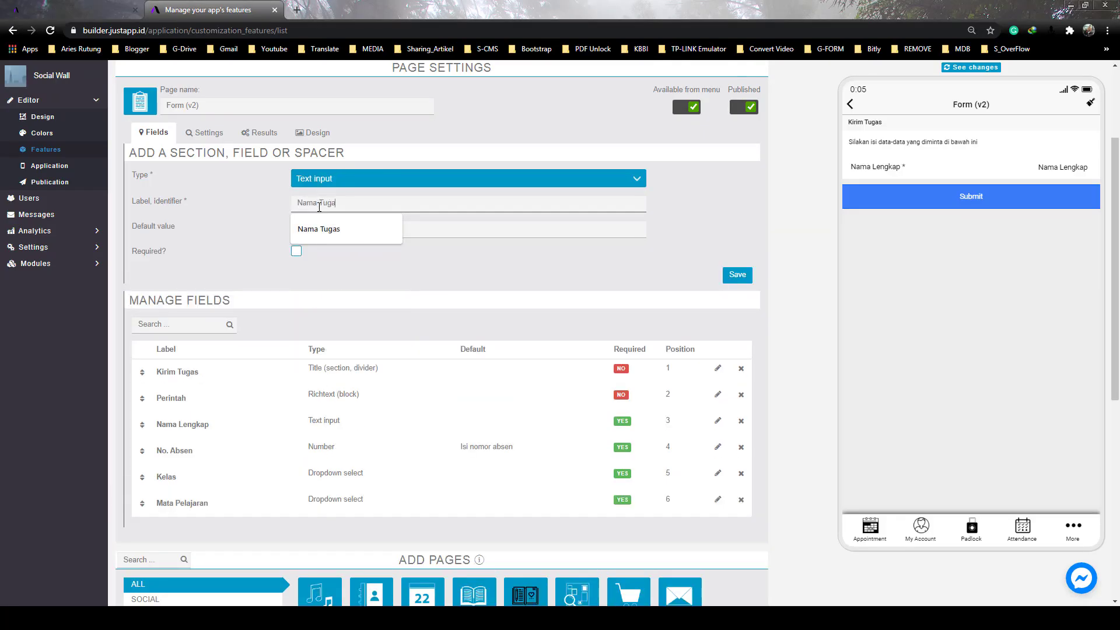
{"action": "type", "text": "s"}
{"action": "left_click", "coordinate": [296, 251]}
{"action": "left_click", "coordinate": [737, 275]}
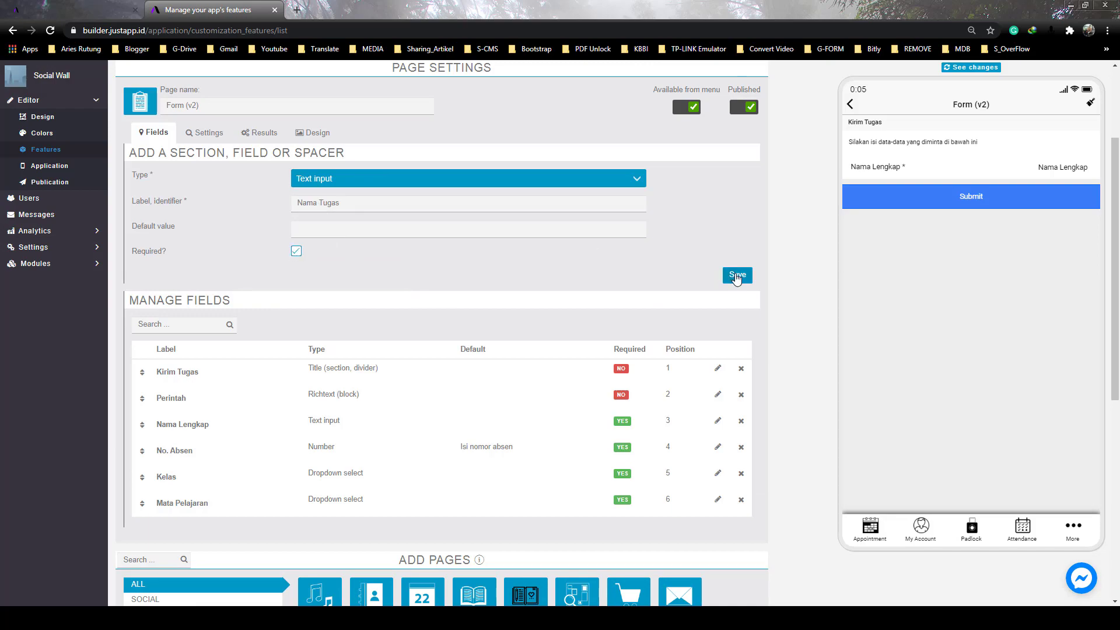
Check the XMind mind map again and start a Dropdown select field labelled "Jenis KD" in the app builder
{"action": "left_click", "coordinate": [671, 618]}
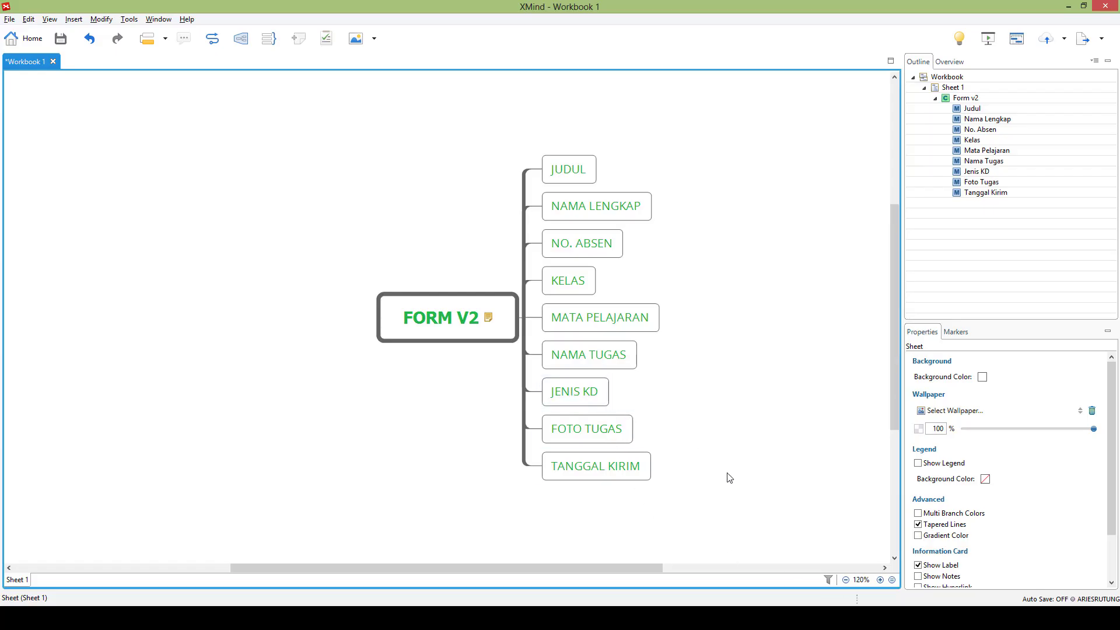
{"action": "left_click", "coordinate": [918, 618]}
{"action": "left_click", "coordinate": [344, 320]}
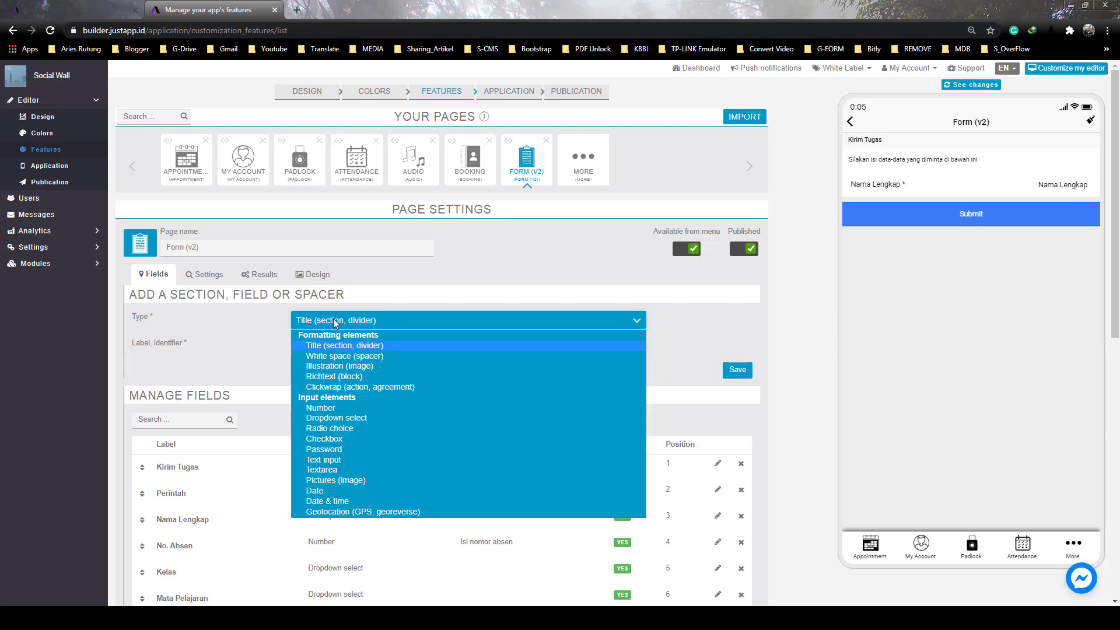
{"action": "left_click", "coordinate": [344, 418]}
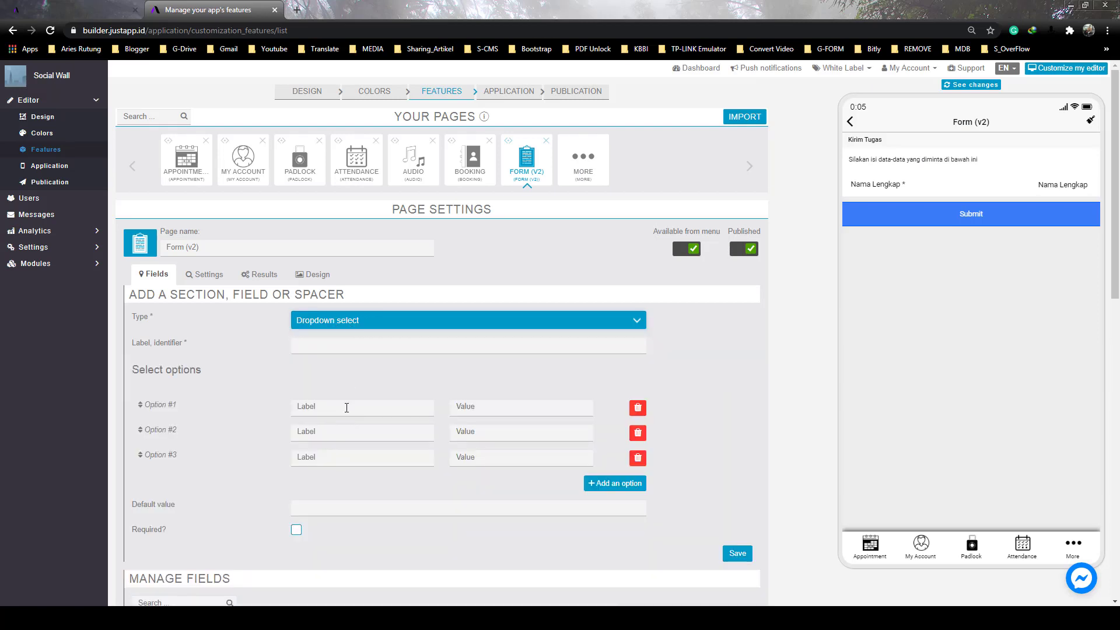
{"action": "left_click", "coordinate": [349, 345]}
{"action": "type", "text": "Jeni"}
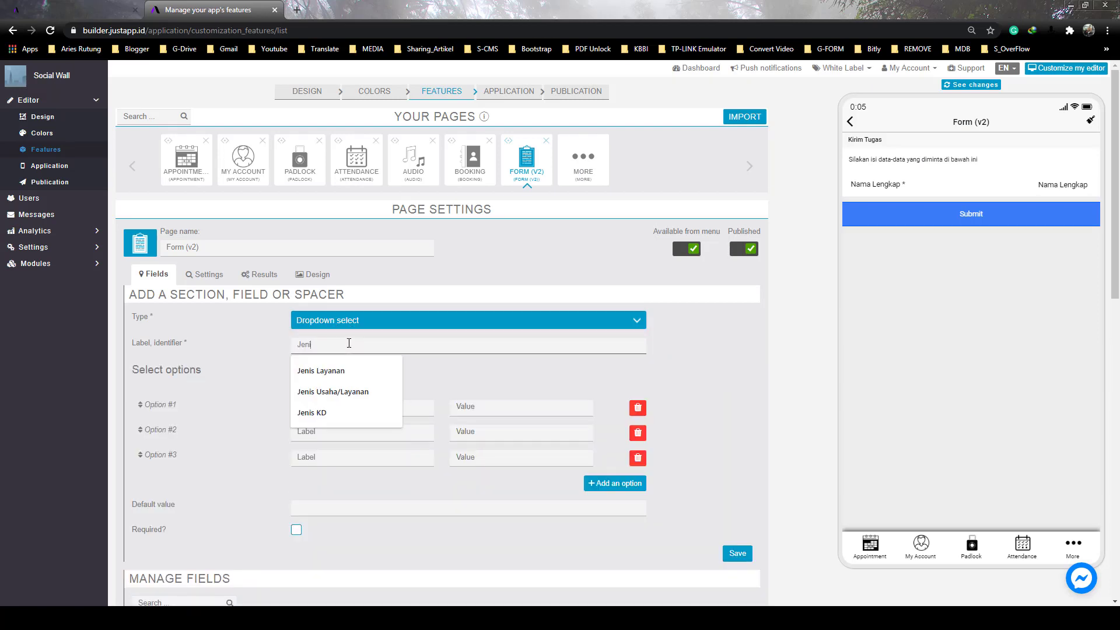
{"action": "type", "text": "s KD"}
Fill in the first "Jenis KD" option as "3.1" with value 01 and the second as "3.2" with value 02
{"action": "left_click", "coordinate": [347, 408]}
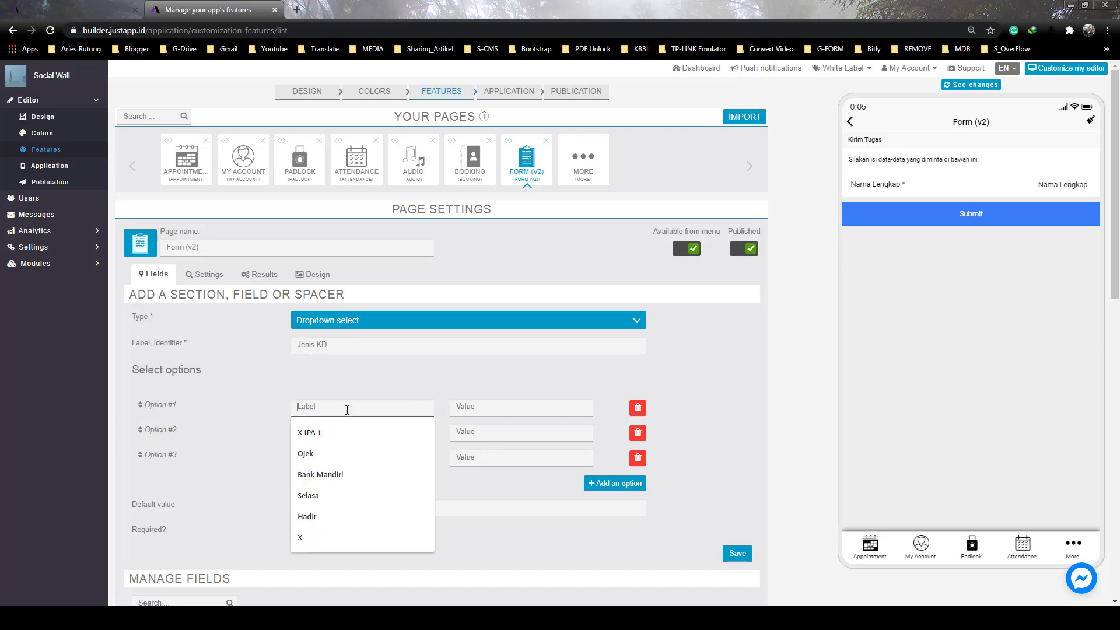
{"action": "type", "text": "3"}
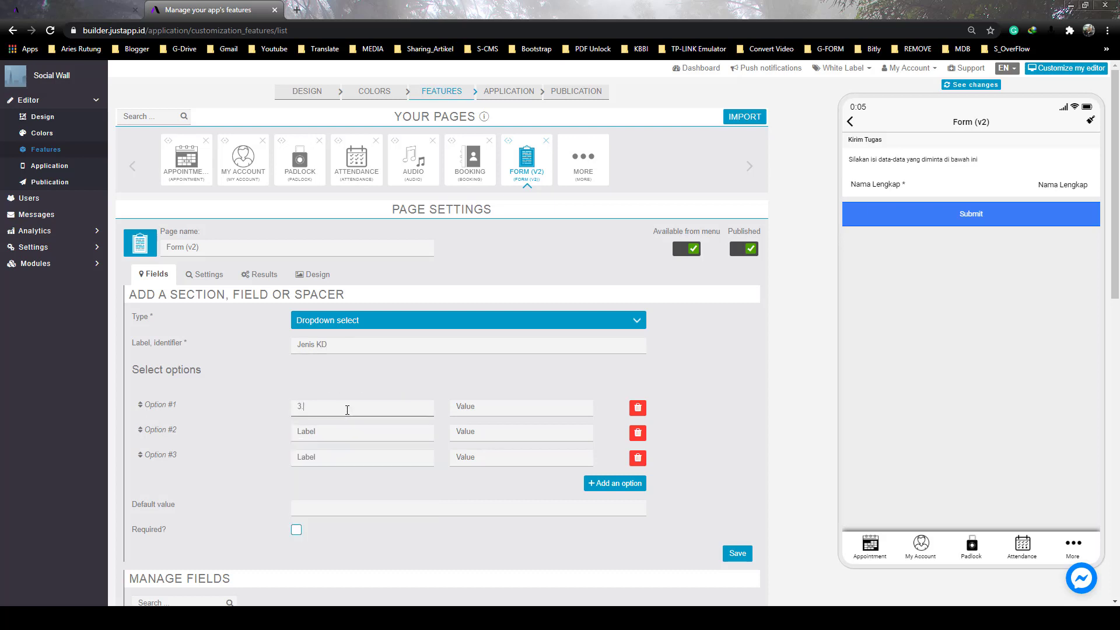
{"action": "type", "text": ".1"}
{"action": "left_click", "coordinate": [513, 407]}
{"action": "type", "text": "01"}
{"action": "left_click", "coordinate": [382, 434]}
{"action": "type", "text": "3.2"}
{"action": "left_click", "coordinate": [539, 429]}
{"action": "type", "text": "02"}
Fill in the third option as "2.1" with value 03 and save the "Jenis KD" field as required
{"action": "left_click", "coordinate": [370, 456]}
{"action": "type", "text": "2.1"}
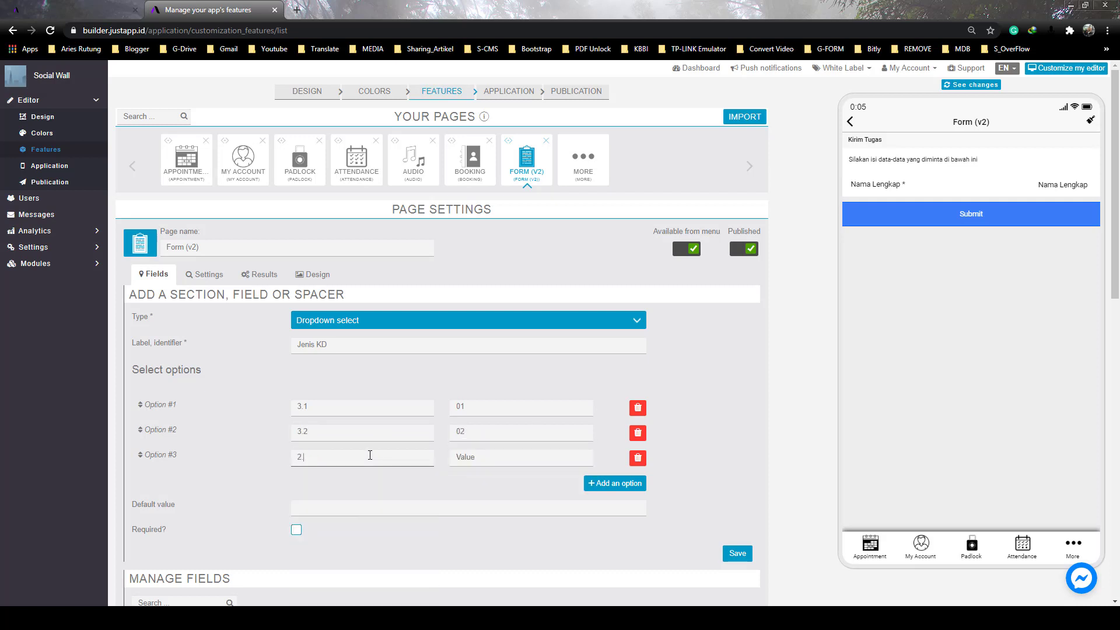
{"action": "type", "text": "03"}
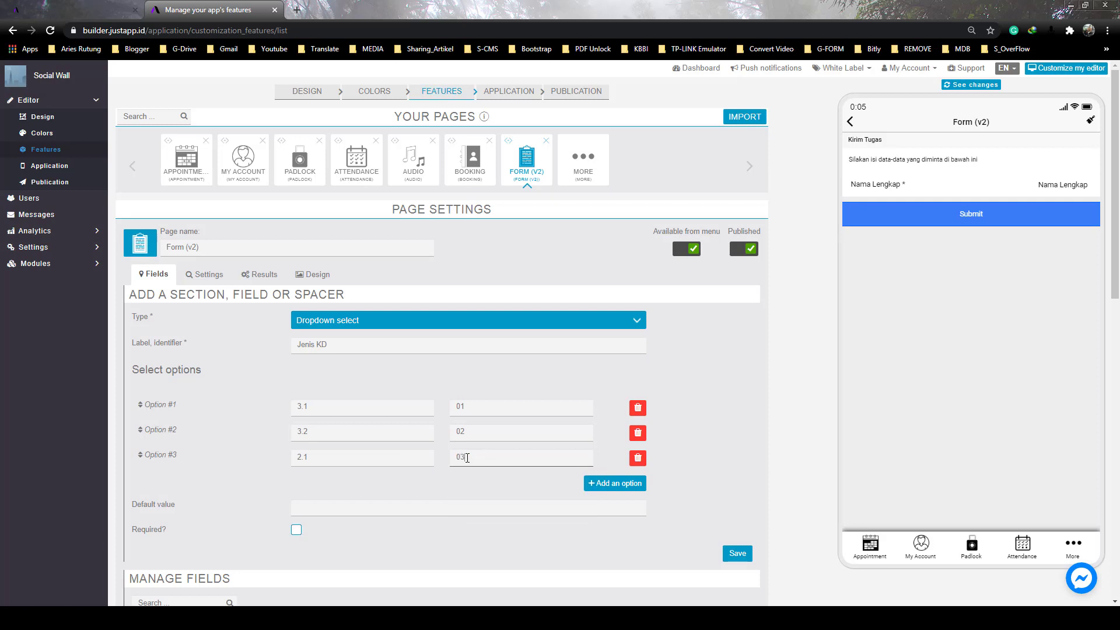
{"action": "left_click", "coordinate": [297, 530]}
{"action": "left_click", "coordinate": [737, 553]}
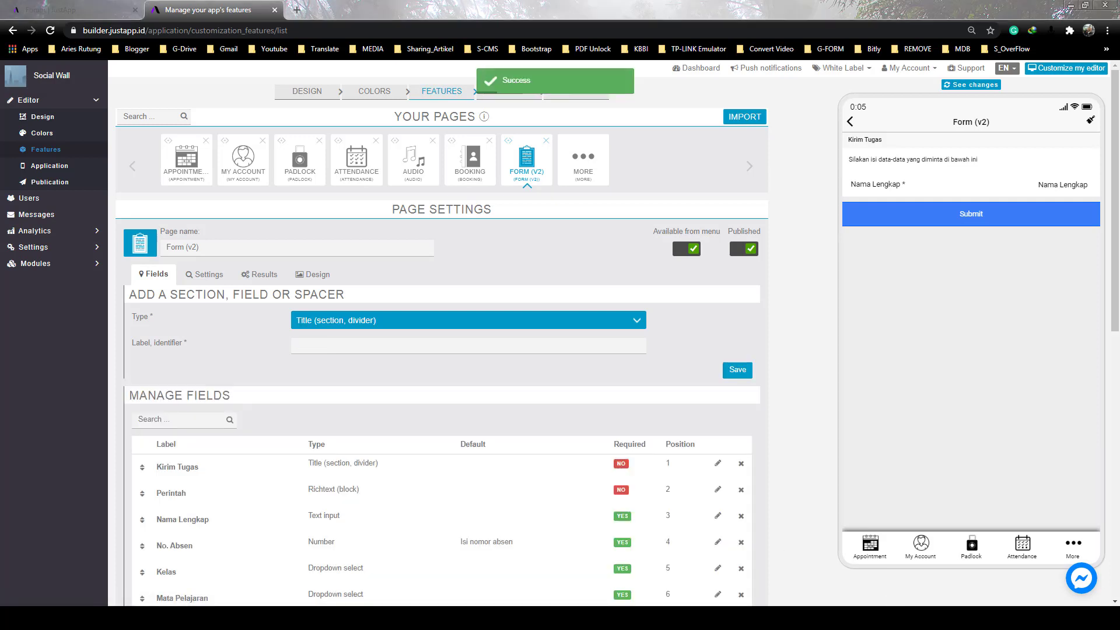
Check the XMind mind map for the next field and start a Pictures (image) field labelled "Foto Tugas" in the app builder
{"action": "key", "text": "alt+Tab"}
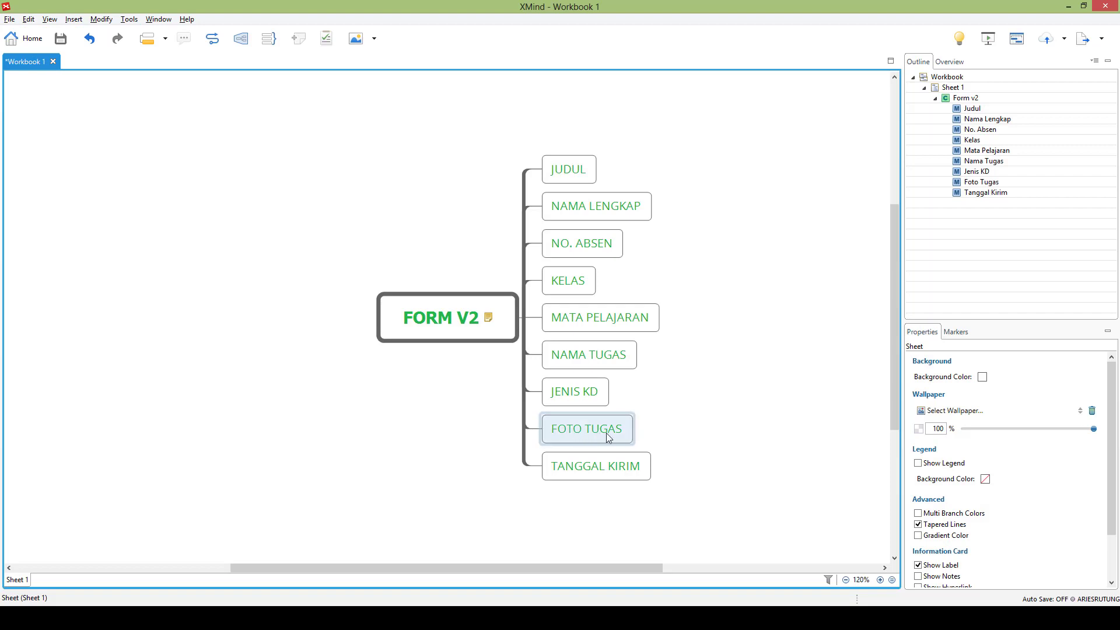
{"action": "key", "text": "alt+Tab"}
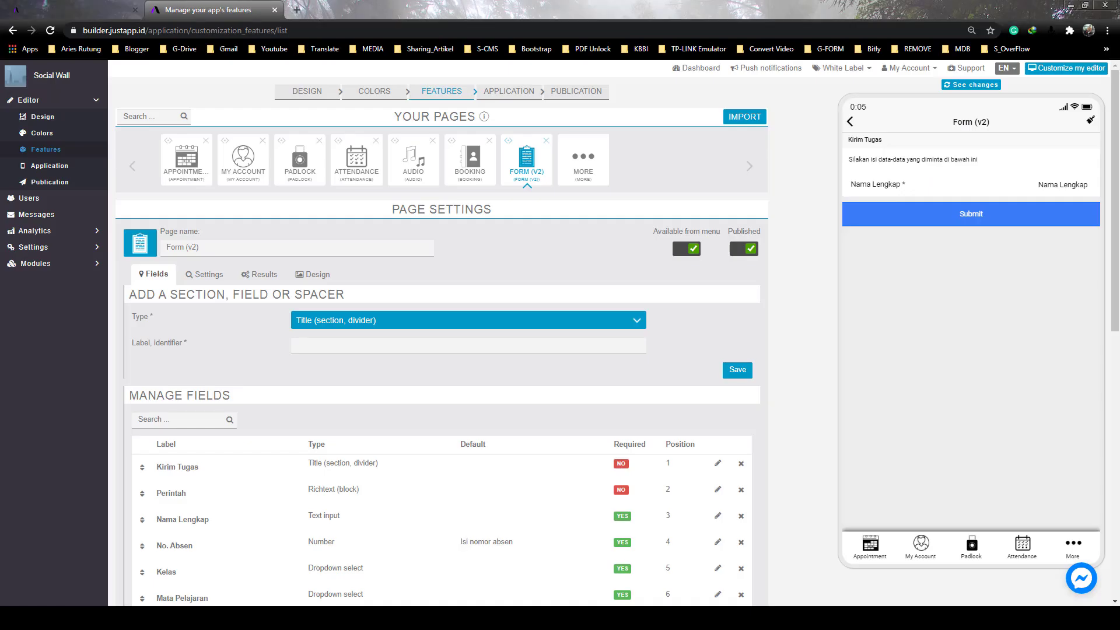
{"action": "scroll", "coordinate": [356, 412], "scroll_direction": "down", "scroll_amount": 2}
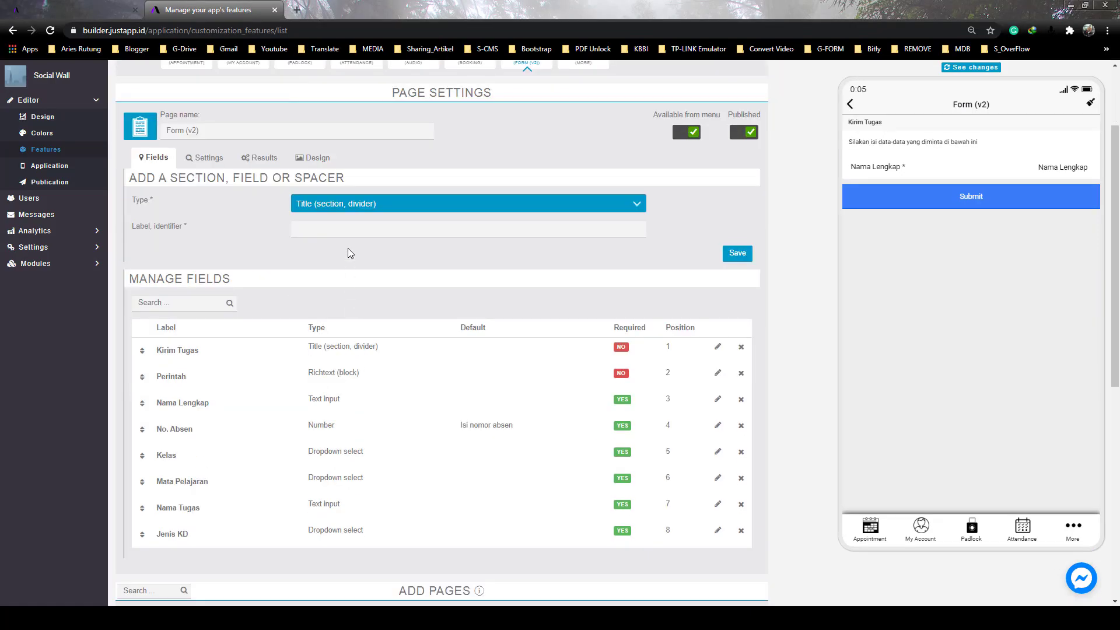
{"action": "left_click", "coordinate": [350, 203]}
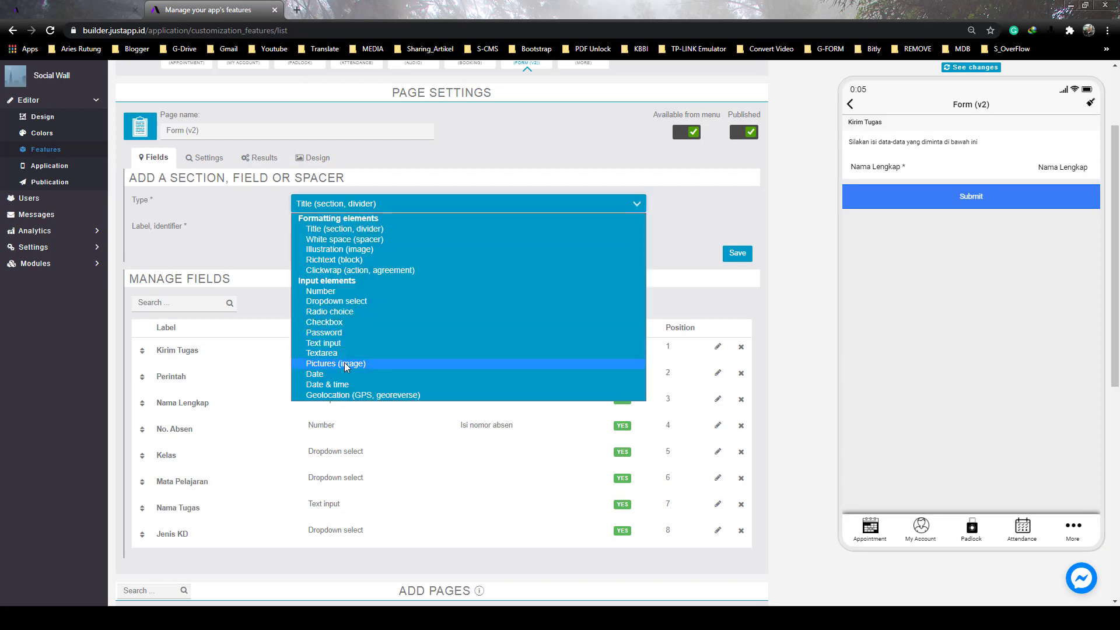
{"action": "left_click", "coordinate": [345, 363]}
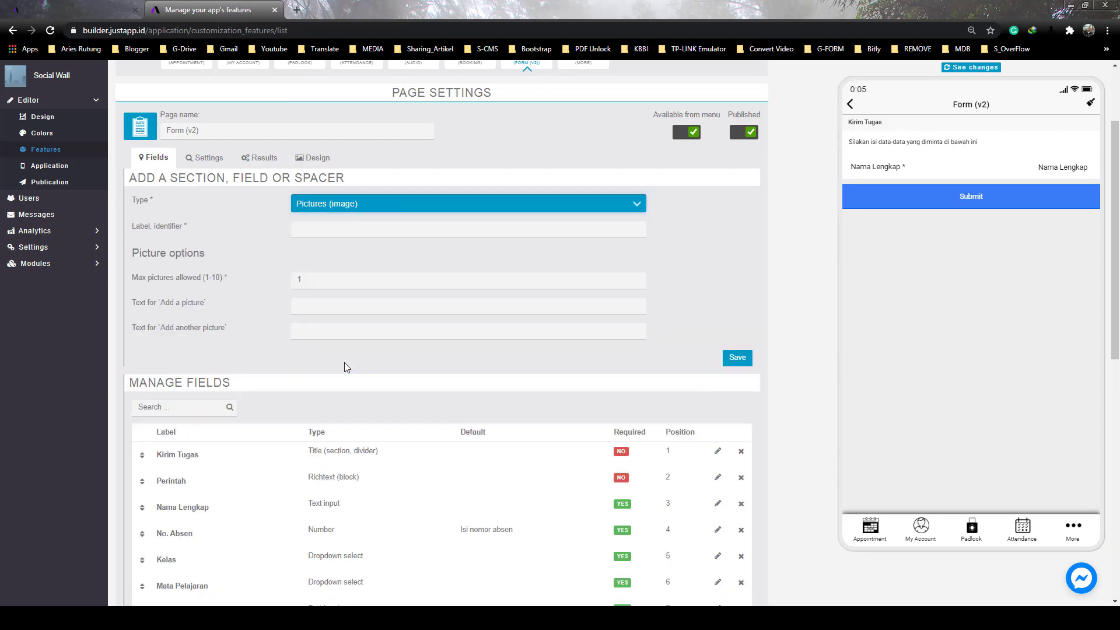
{"action": "left_click", "coordinate": [326, 229]}
{"action": "type", "text": "Fot"}
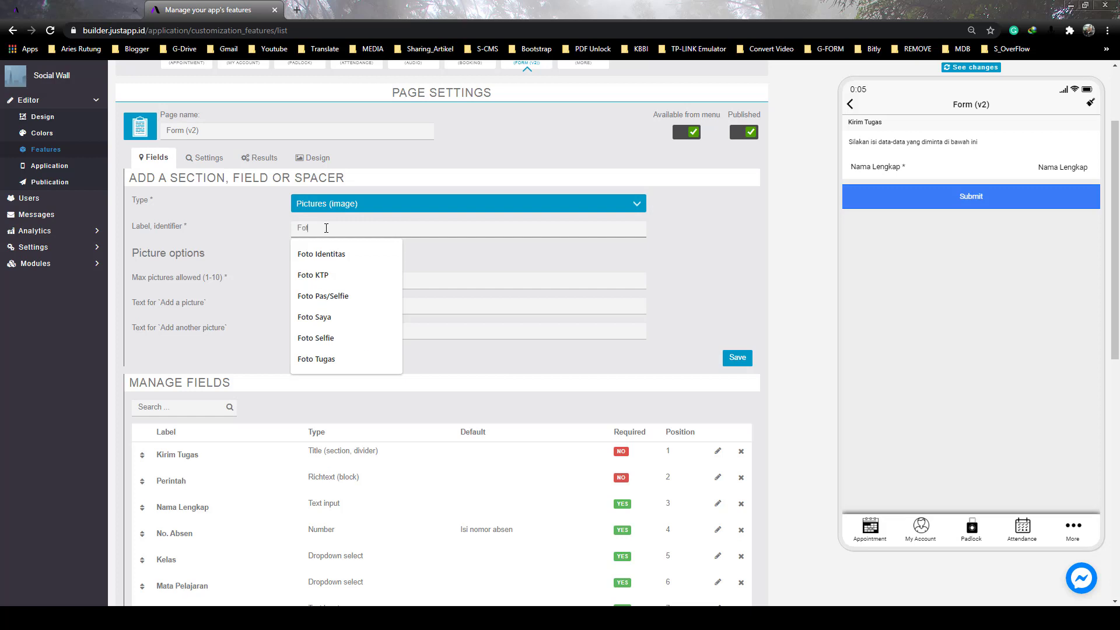
{"action": "type", "text": "o Tugas"}
Allow 2 pictures, set the add-picture texts to "Tambah gambar" and "Tambah gamabar lain", and save the "Foto Tugas" field
{"action": "left_click", "coordinate": [323, 329]}
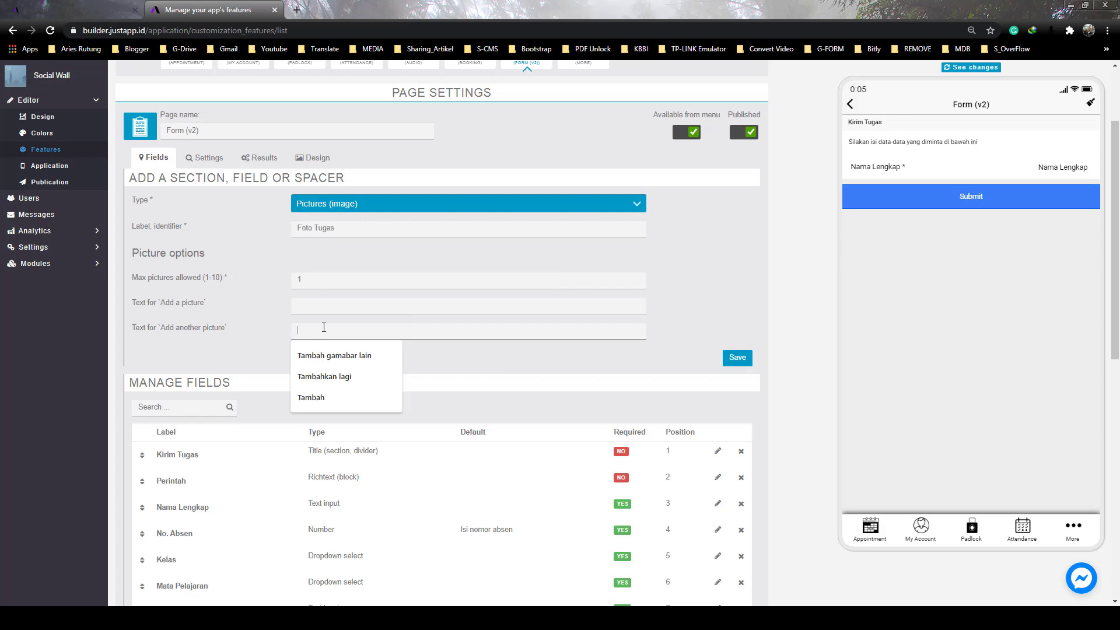
{"action": "left_click", "coordinate": [323, 282]}
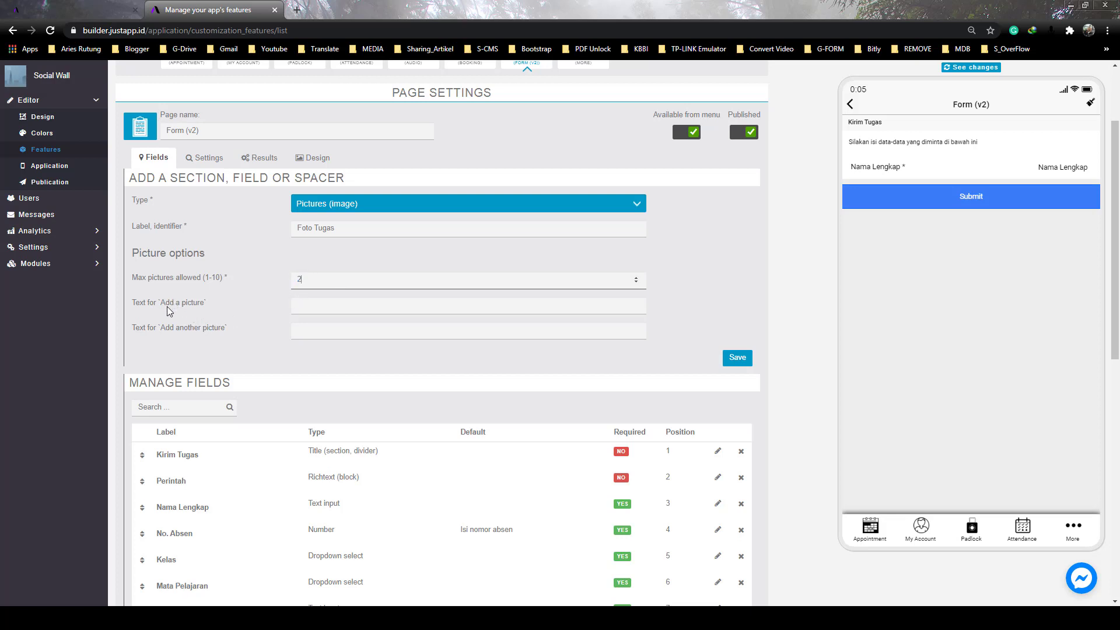
{"action": "left_click", "coordinate": [305, 306]}
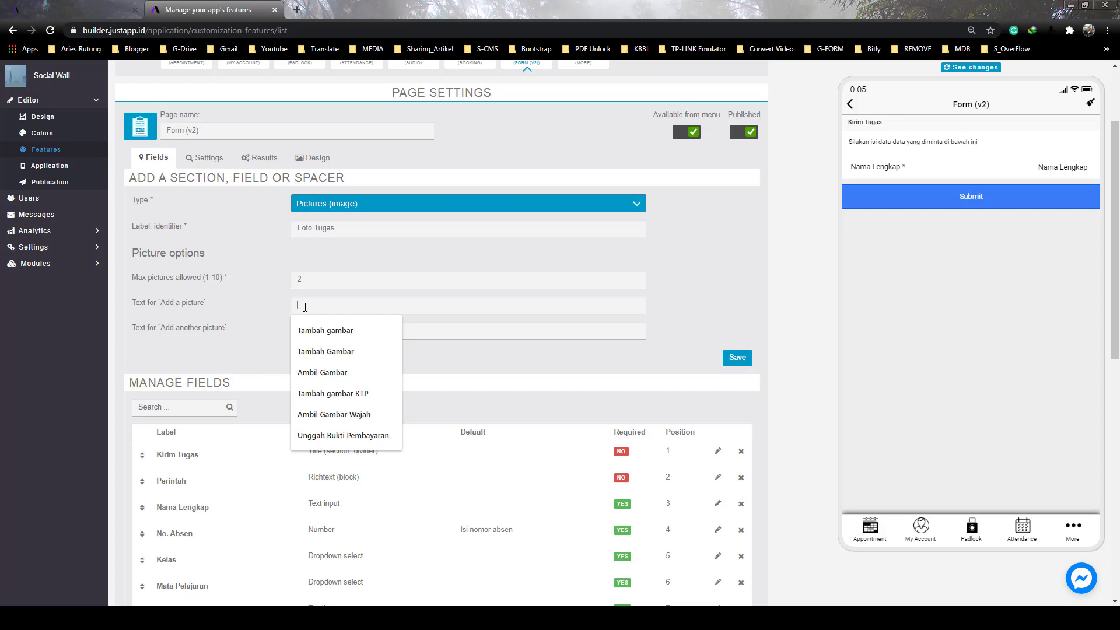
{"action": "left_click", "coordinate": [316, 328]}
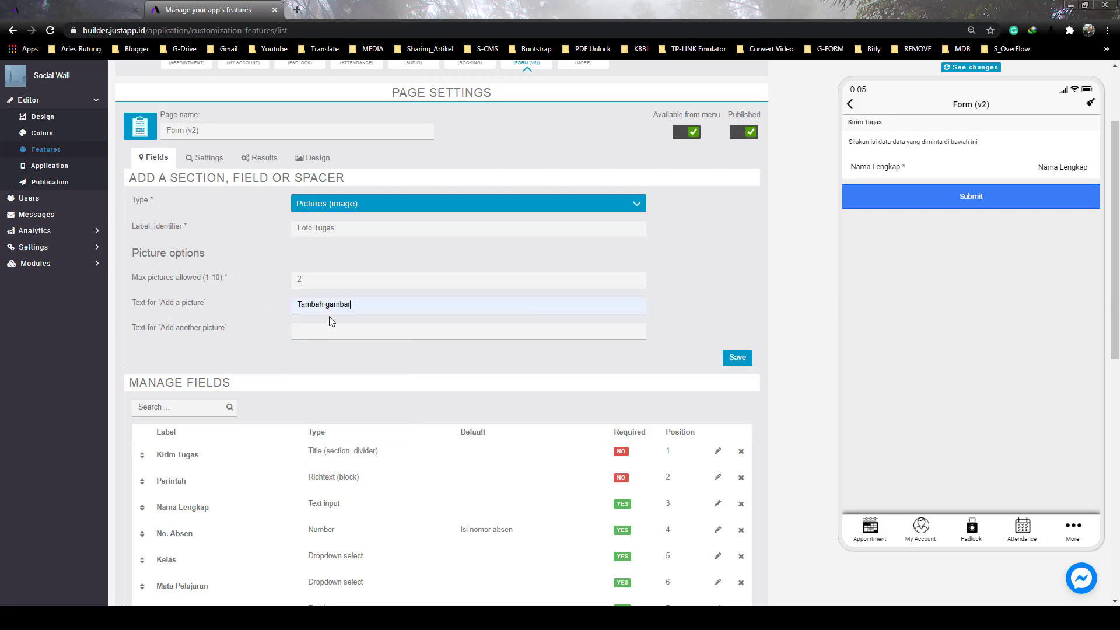
{"action": "left_click", "coordinate": [327, 330]}
{"action": "left_click", "coordinate": [330, 355]}
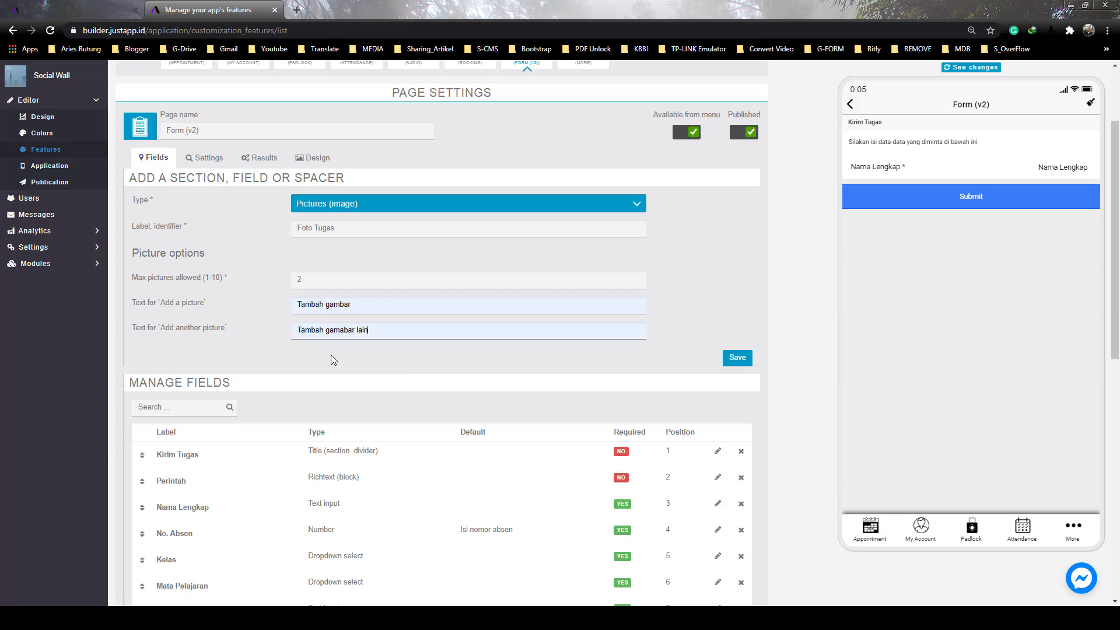
{"action": "left_click", "coordinate": [738, 357]}
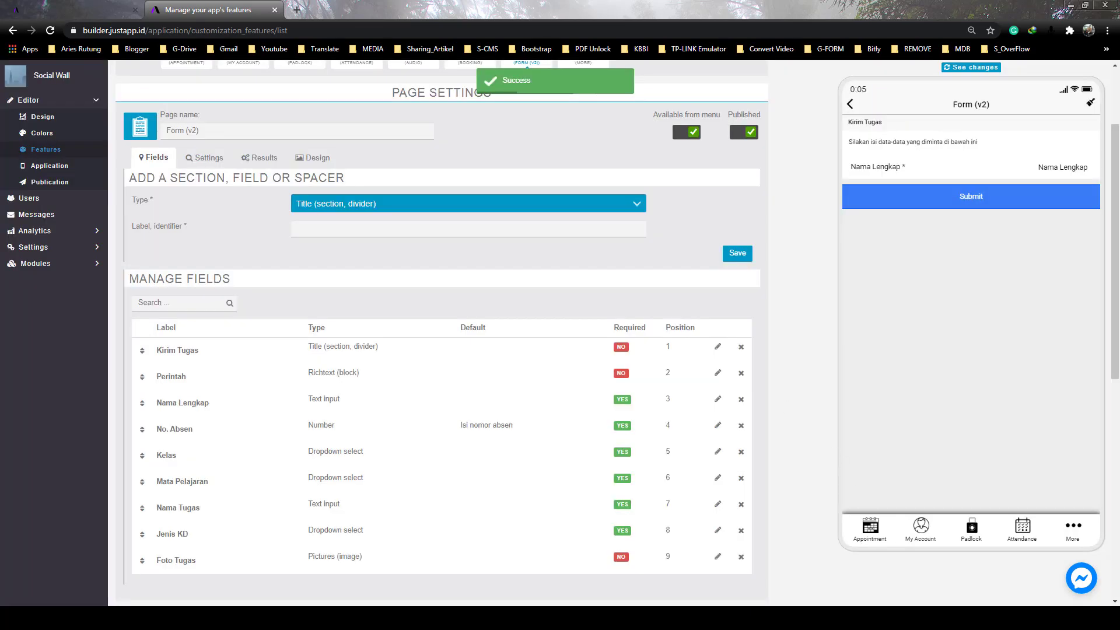
Consult the XMind mind map again and start a Date field labelled "Tanggal Kirim" in the app builder
{"action": "key", "text": "alt+Tab"}
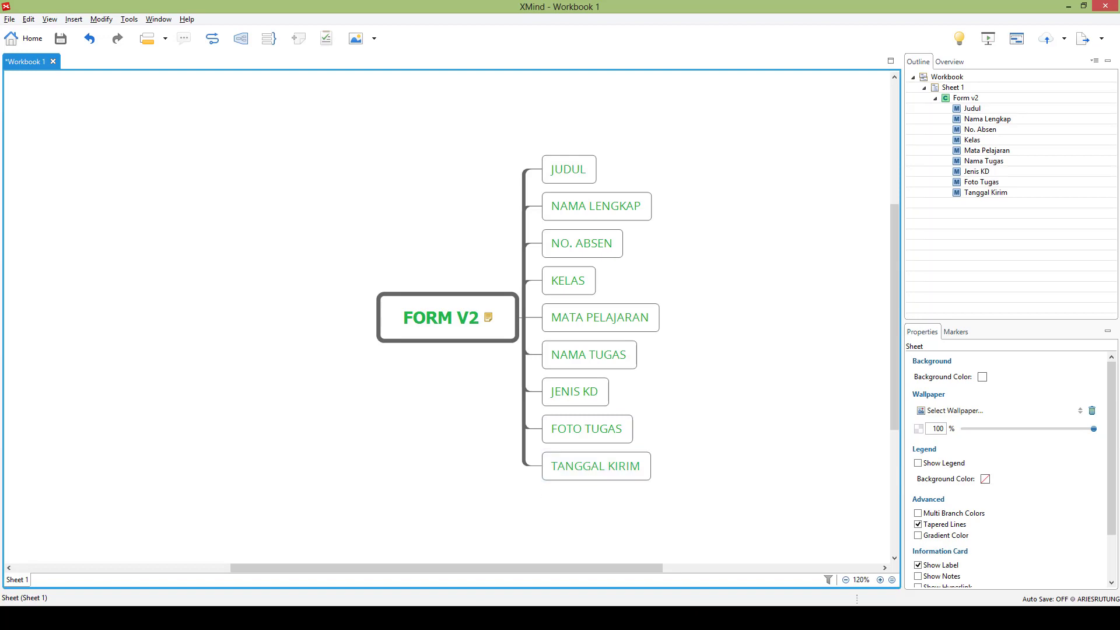
{"action": "key", "text": "alt+Tab"}
{"action": "left_click", "coordinate": [380, 204]}
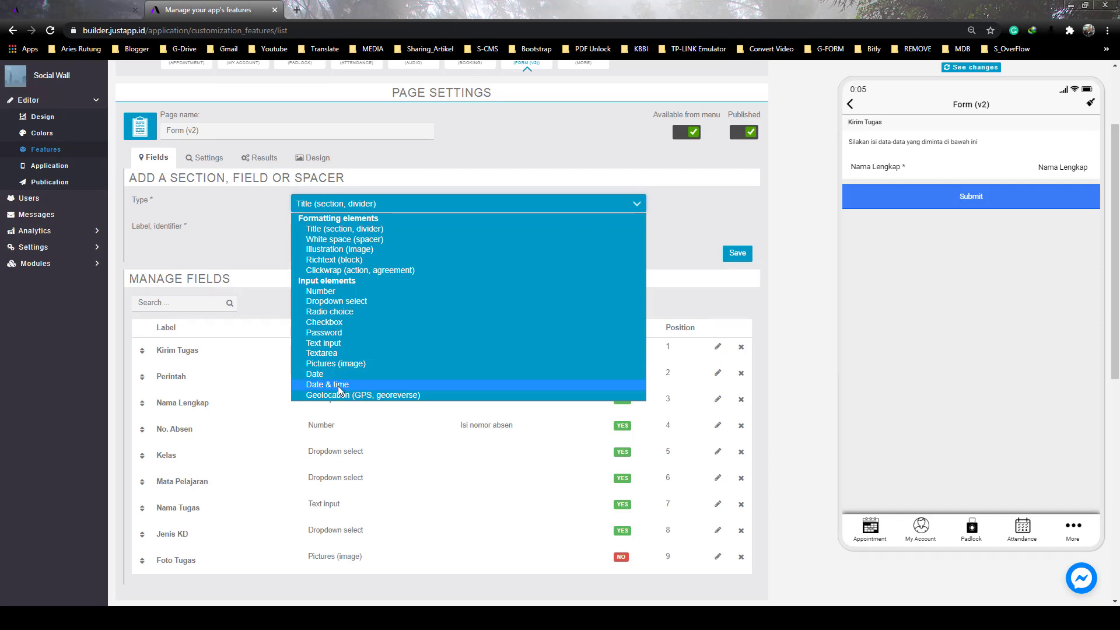
{"action": "left_click", "coordinate": [315, 374]}
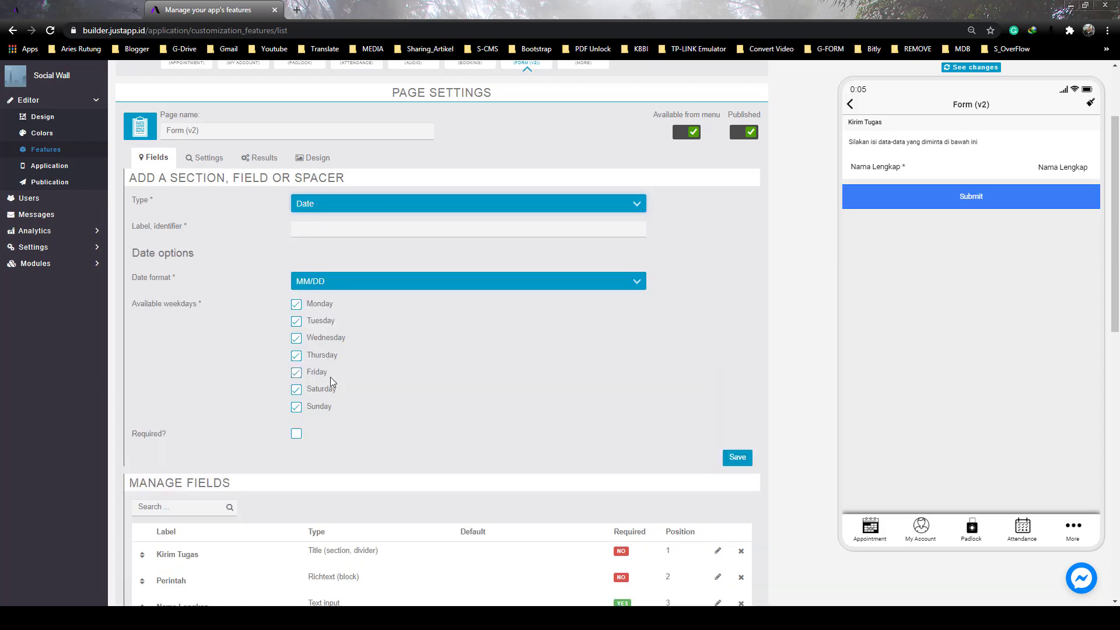
{"action": "left_click", "coordinate": [319, 226]}
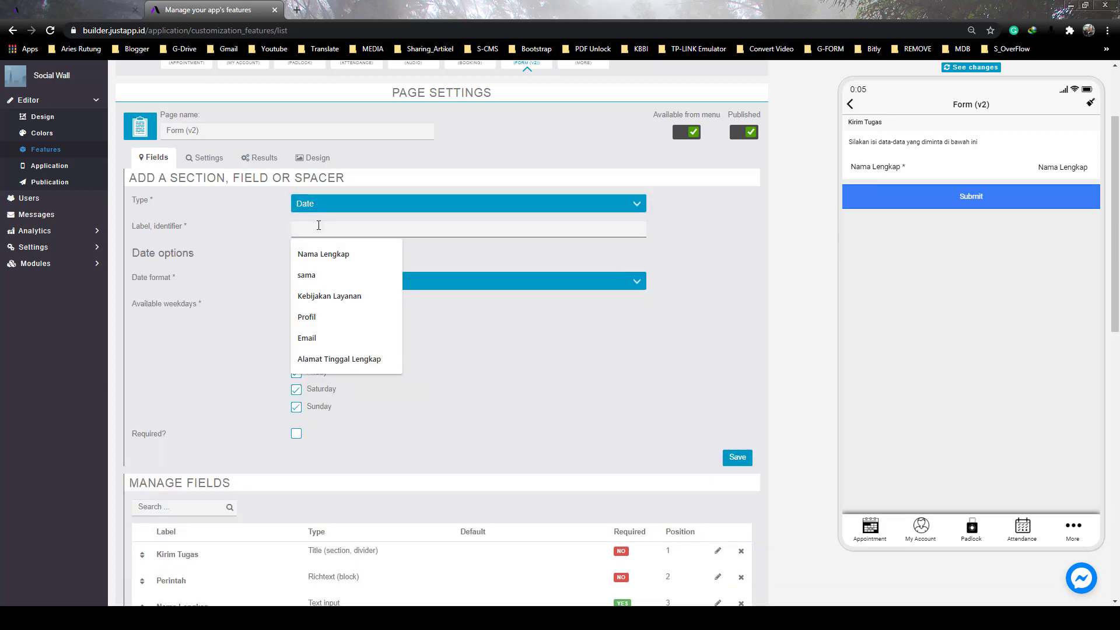
{"action": "type", "text": "Tanggal"}
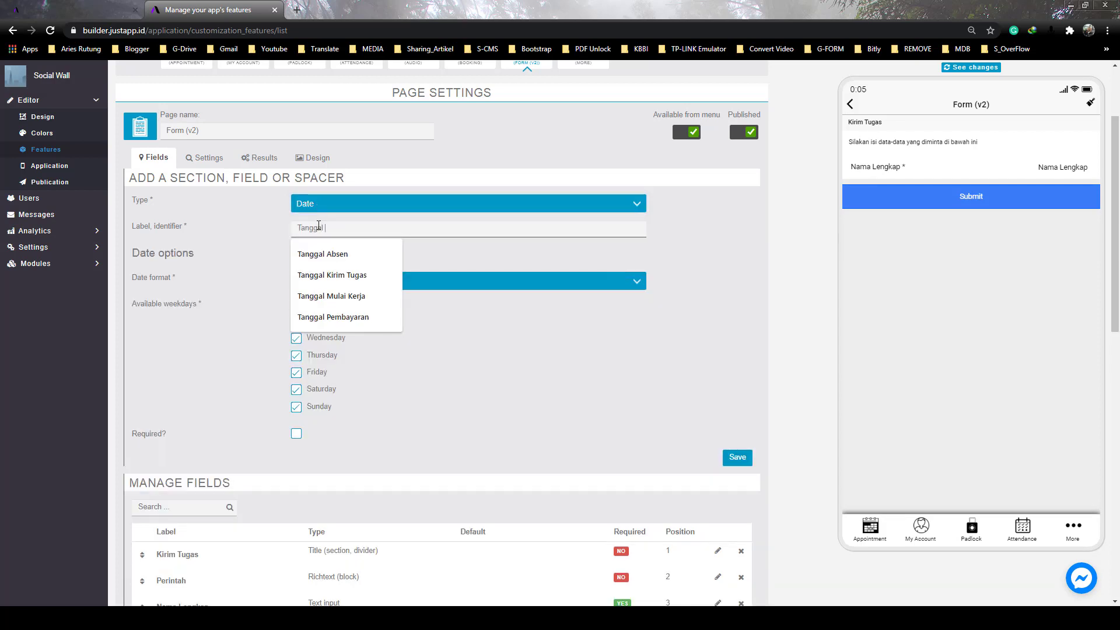
{"action": "type", "text": " Kirim"}
{"action": "left_click", "coordinate": [450, 251]}
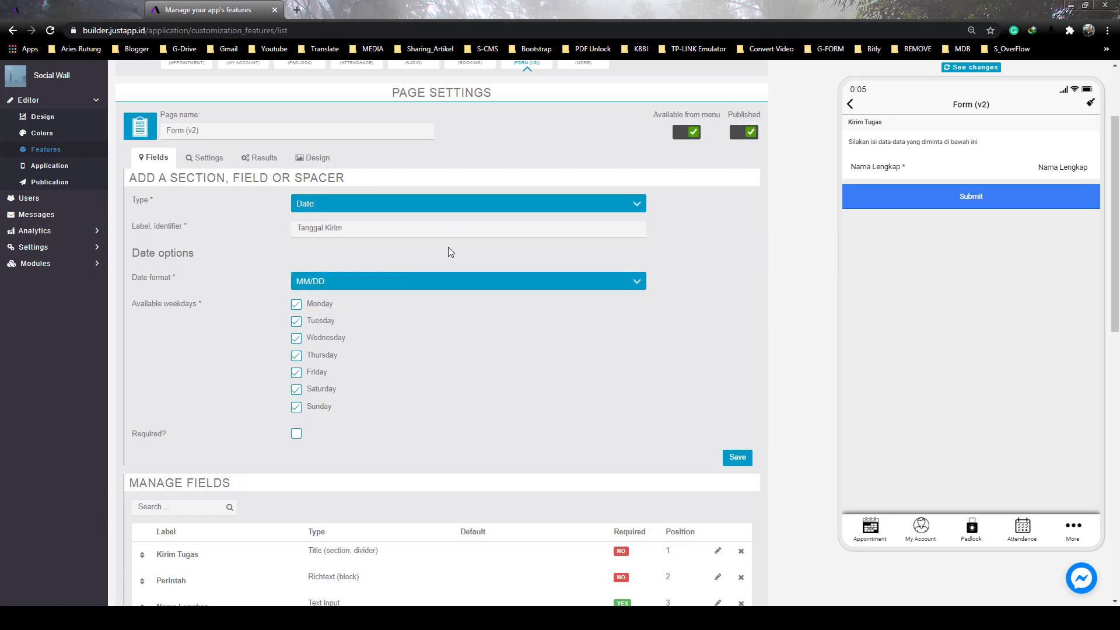
Set the date format to DD/MM/YYYY, exclude Saturday and Sunday, and save "Tanggal Kirim" as a required field
{"action": "left_click", "coordinate": [409, 282]}
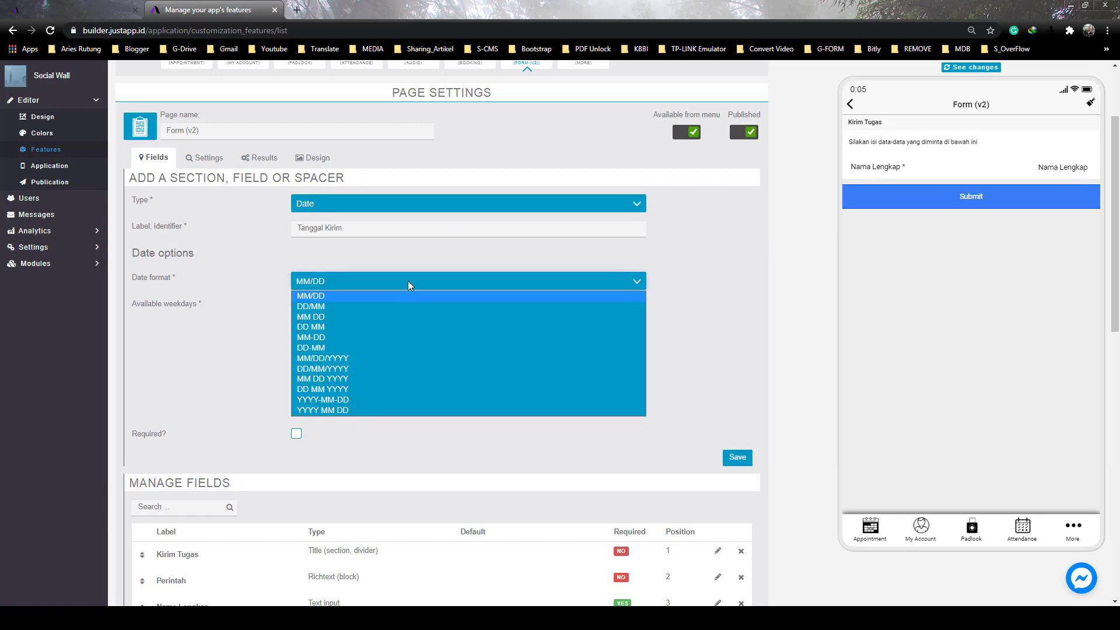
{"action": "left_click", "coordinate": [348, 367]}
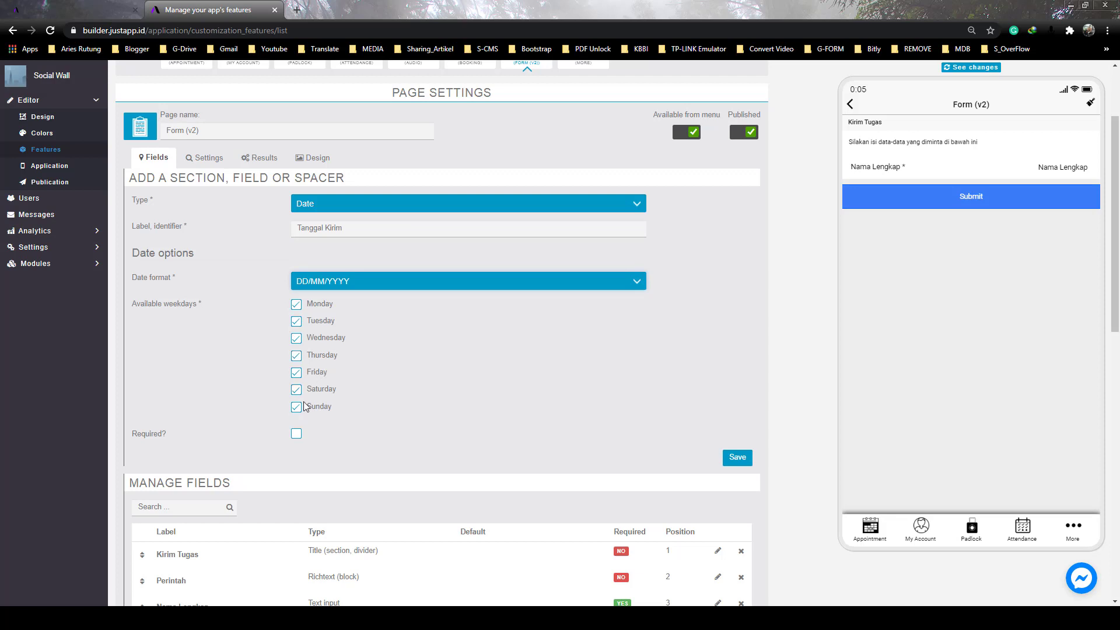
{"action": "left_click", "coordinate": [297, 436]}
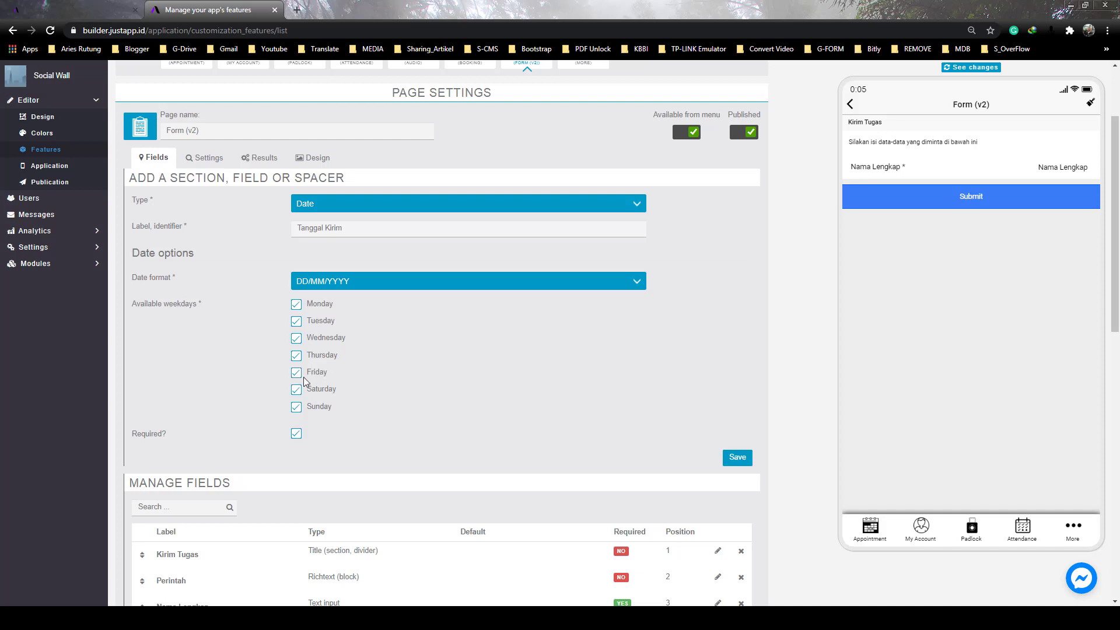
{"action": "left_click", "coordinate": [297, 395]}
{"action": "left_click", "coordinate": [296, 407]}
{"action": "left_click", "coordinate": [741, 459]}
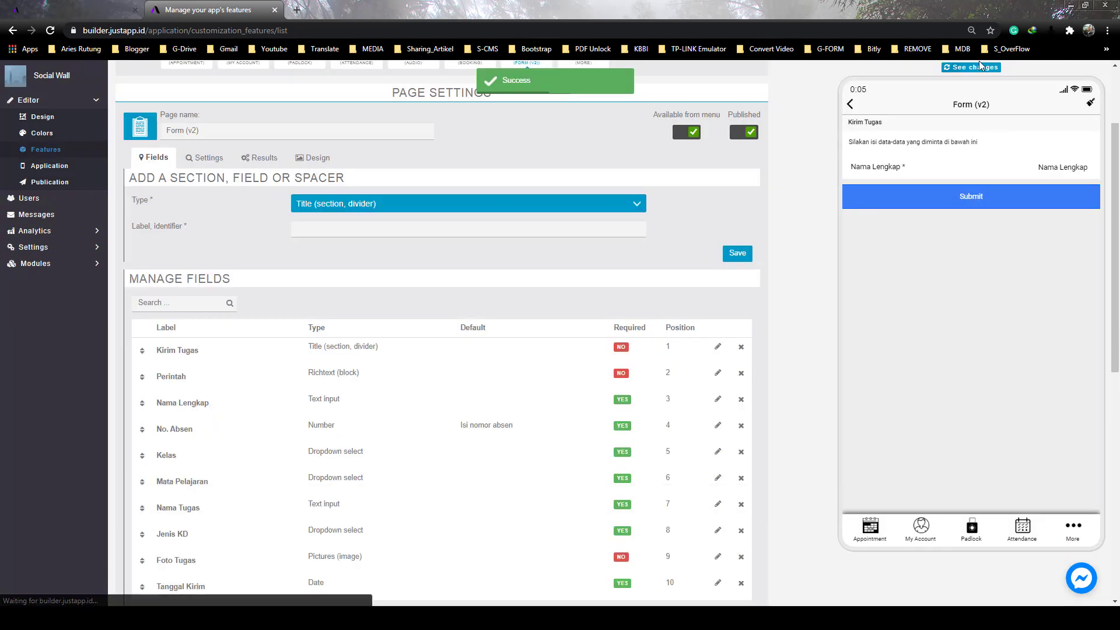
Refresh the phone preview of the form and examine the class options offered under "Kelas"
{"action": "left_click", "coordinate": [979, 65]}
{"action": "scroll", "coordinate": [956, 315], "scroll_direction": "down", "scroll_amount": 1}
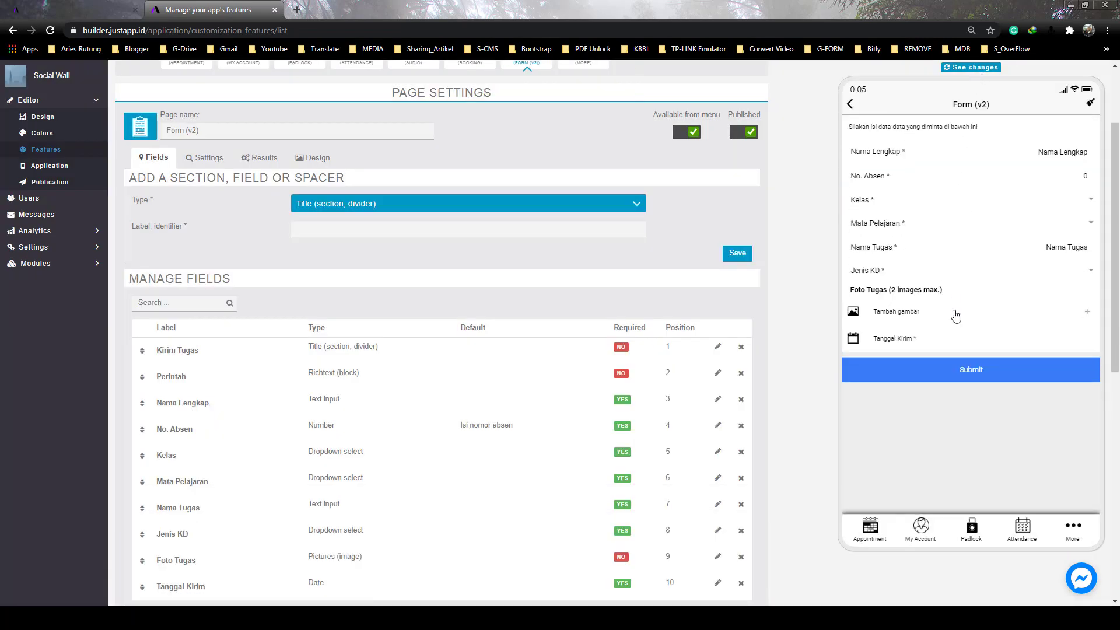
{"action": "scroll", "coordinate": [955, 316], "scroll_direction": "up", "scroll_amount": 1}
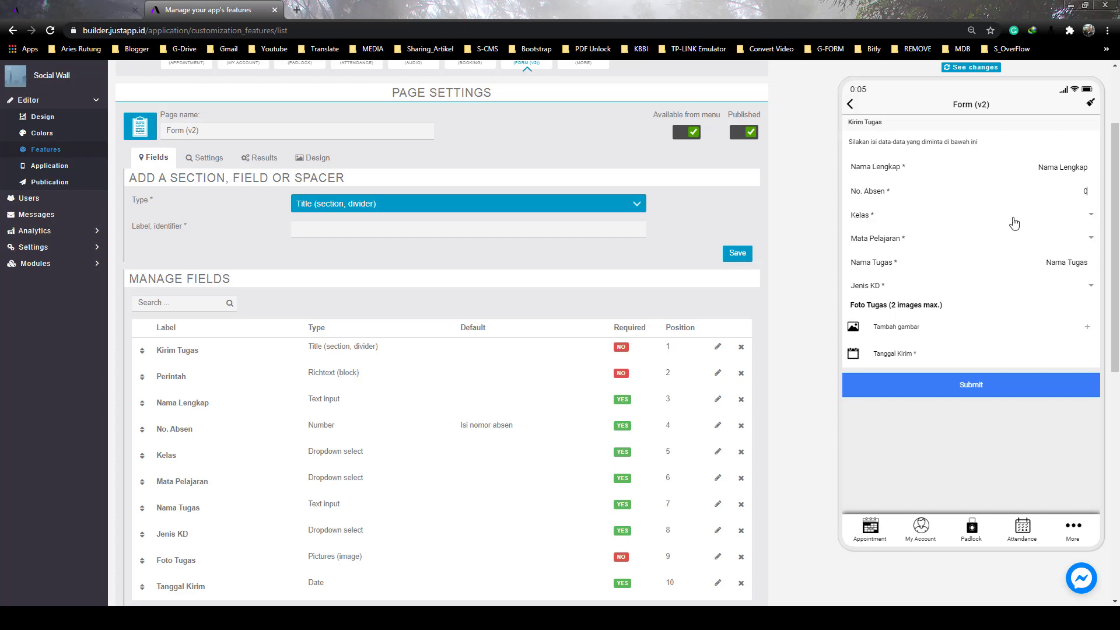
{"action": "left_click", "coordinate": [1091, 217]}
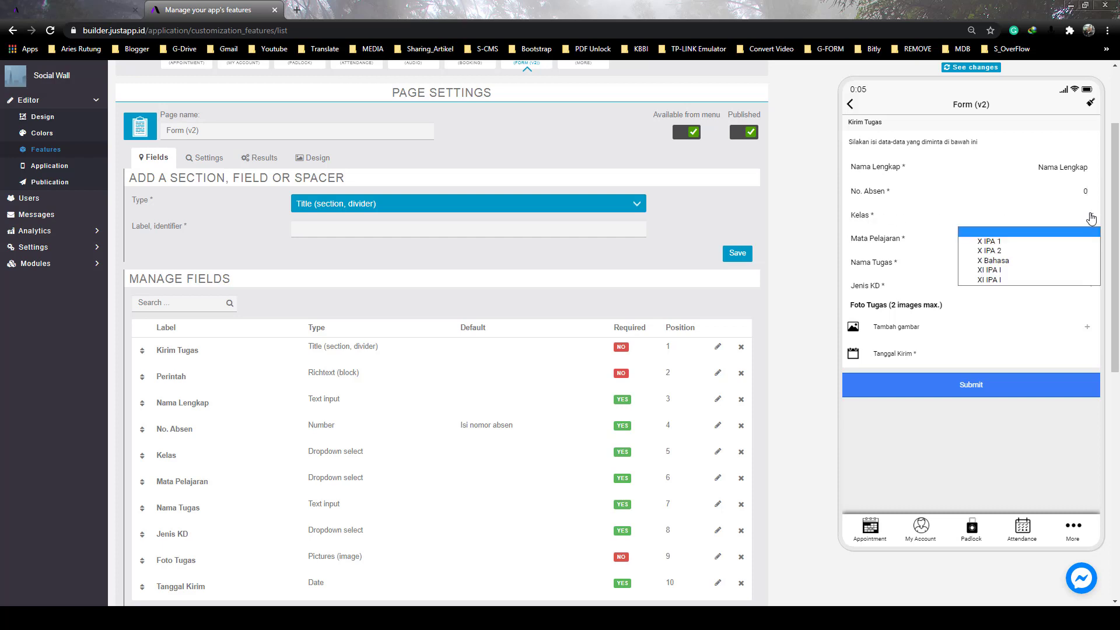
{"action": "left_click", "coordinate": [898, 270]}
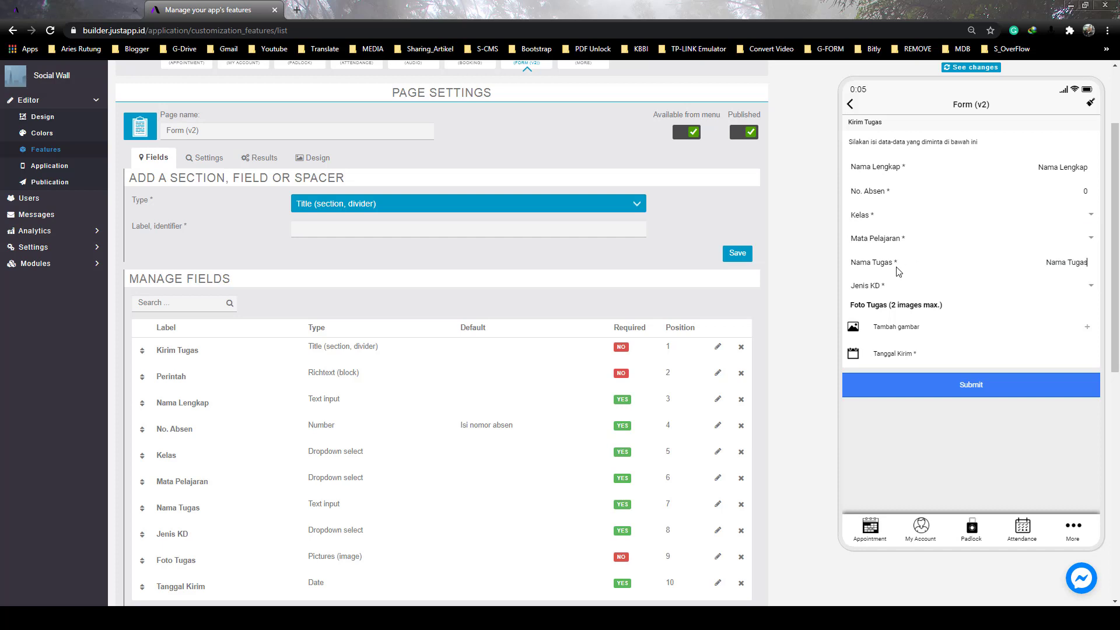
Choose "2.1" as the "Jenis KD" in the form preview
{"action": "left_click", "coordinate": [1087, 262]}
{"action": "left_click", "coordinate": [1091, 286]}
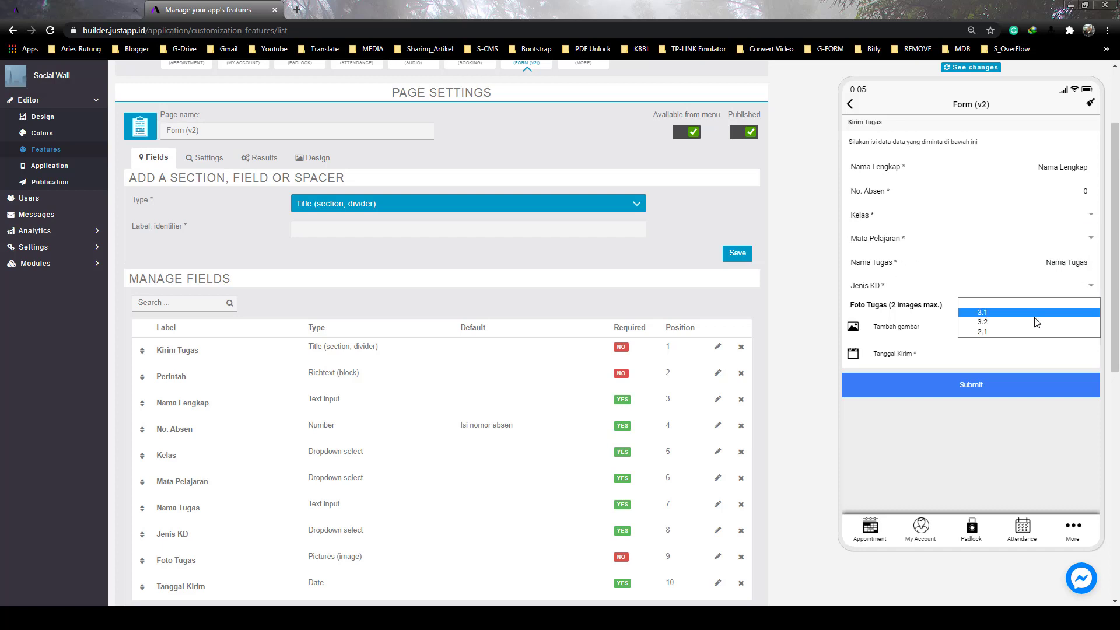
{"action": "left_click", "coordinate": [1023, 332]}
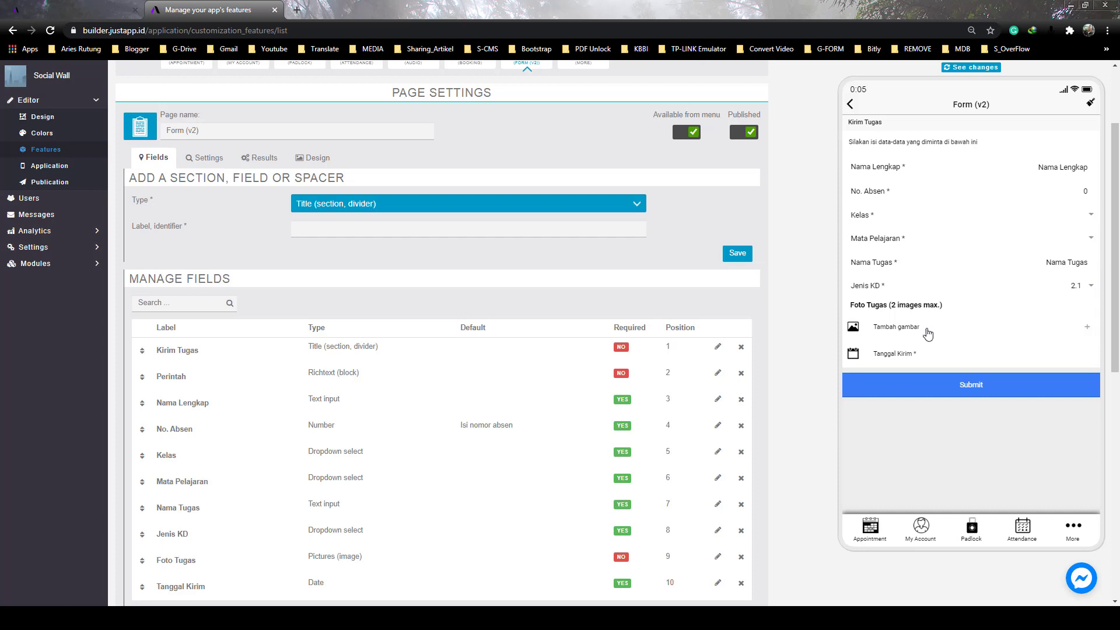
Import an image from the Desktop folder as the first "Foto Tugas" picture in the form preview
{"action": "left_click", "coordinate": [902, 333]}
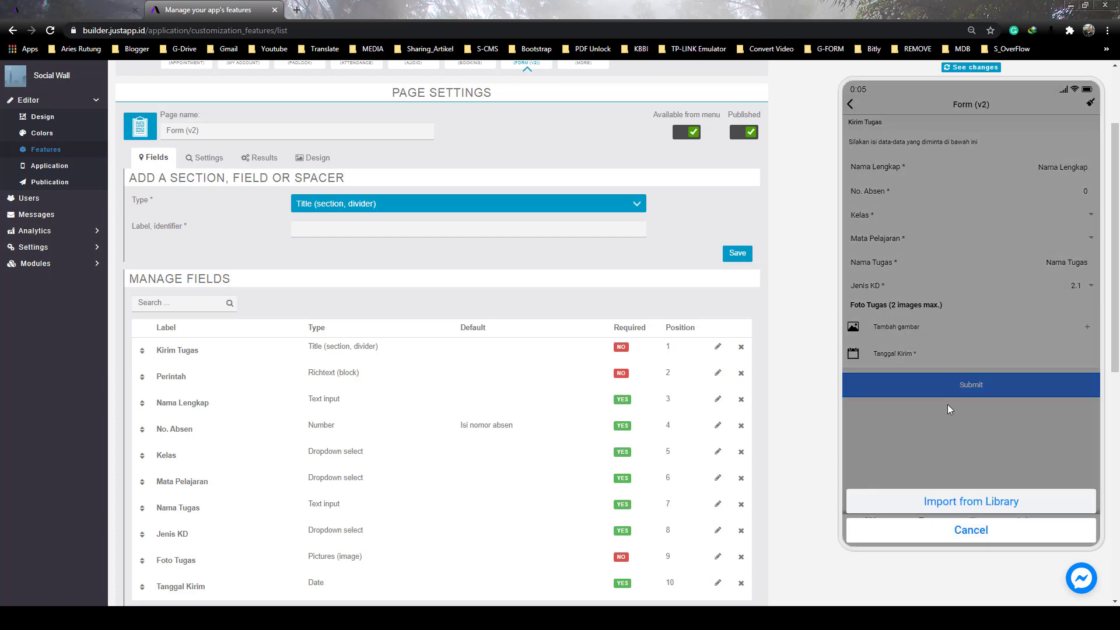
{"action": "left_click", "coordinate": [985, 497]}
{"action": "left_click", "coordinate": [46, 79]}
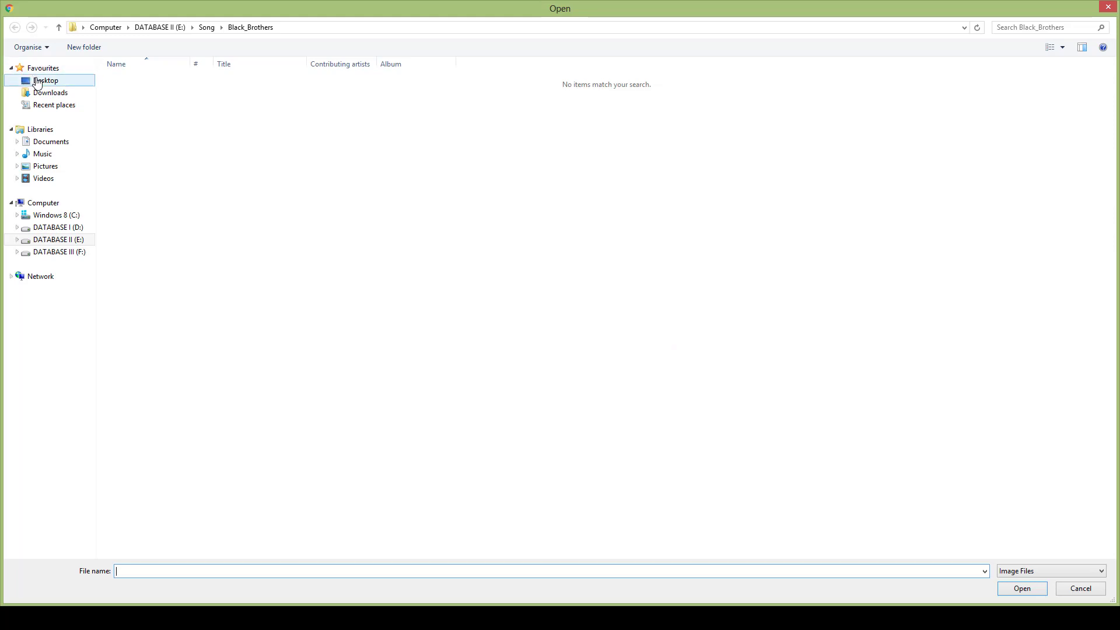
{"action": "left_click", "coordinate": [639, 102]}
{"action": "left_click", "coordinate": [1007, 585]}
{"action": "scroll", "coordinate": [920, 421], "scroll_direction": "down", "scroll_amount": 1}
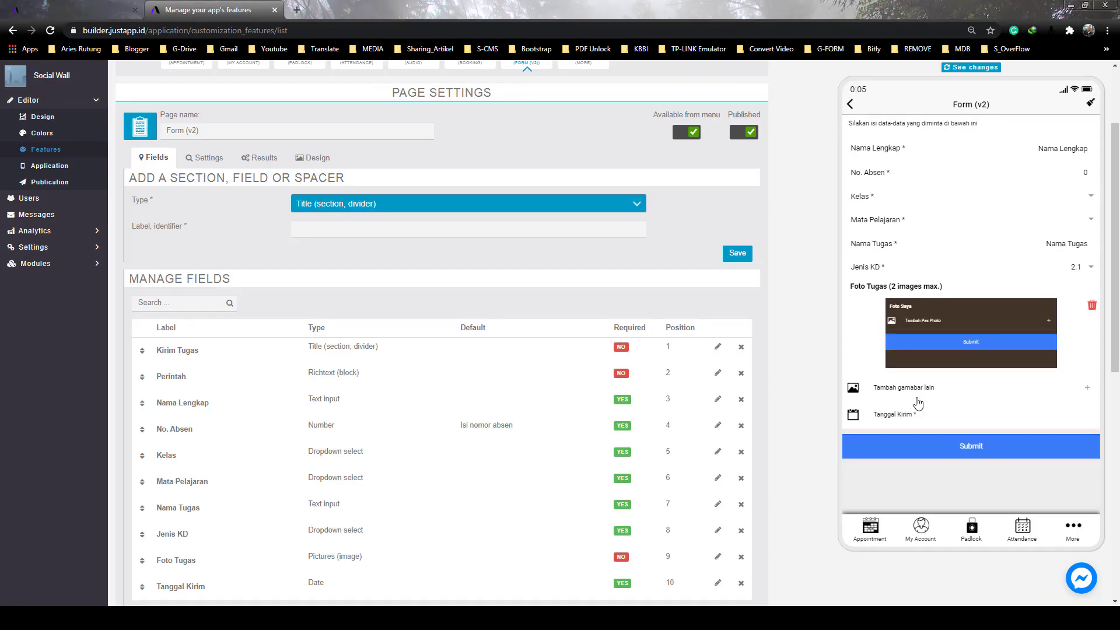
Set "Tanggal Kirim" to 07/09/2020 in the form preview
{"action": "left_click", "coordinate": [916, 433]}
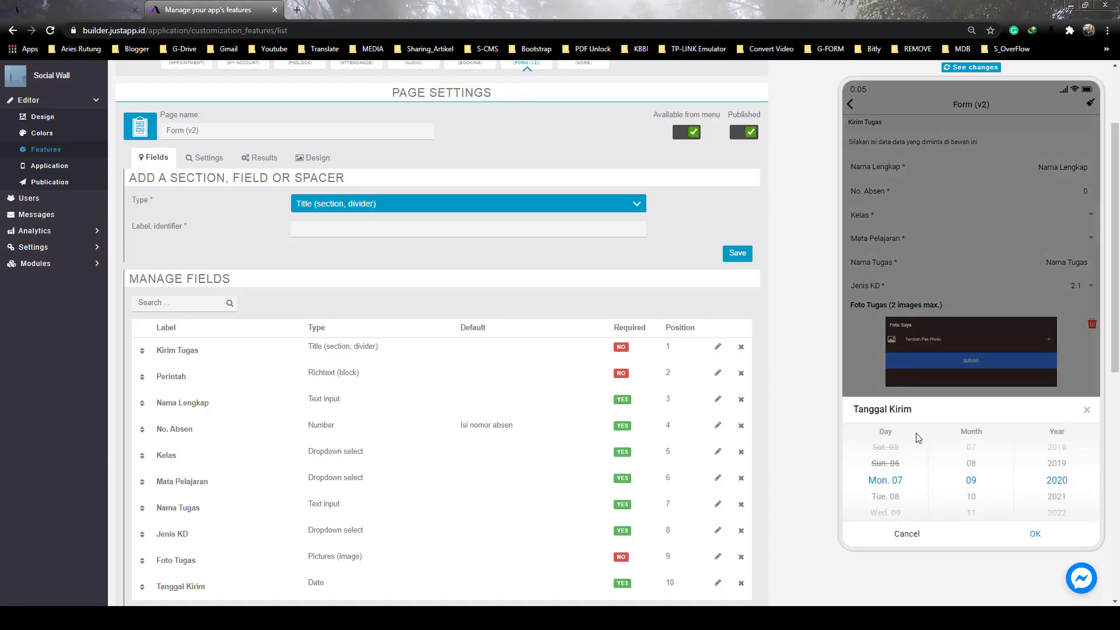
{"action": "scroll", "coordinate": [915, 468], "scroll_direction": "up", "scroll_amount": 1}
{"action": "scroll", "coordinate": [925, 485], "scroll_direction": "down", "scroll_amount": 1}
{"action": "left_click", "coordinate": [1035, 532]}
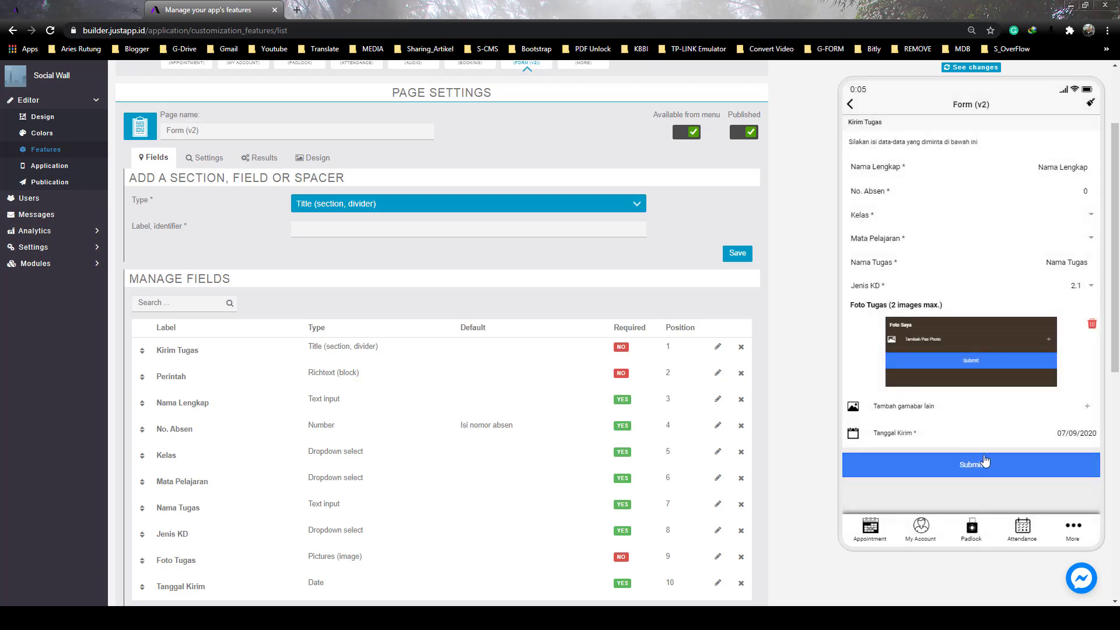